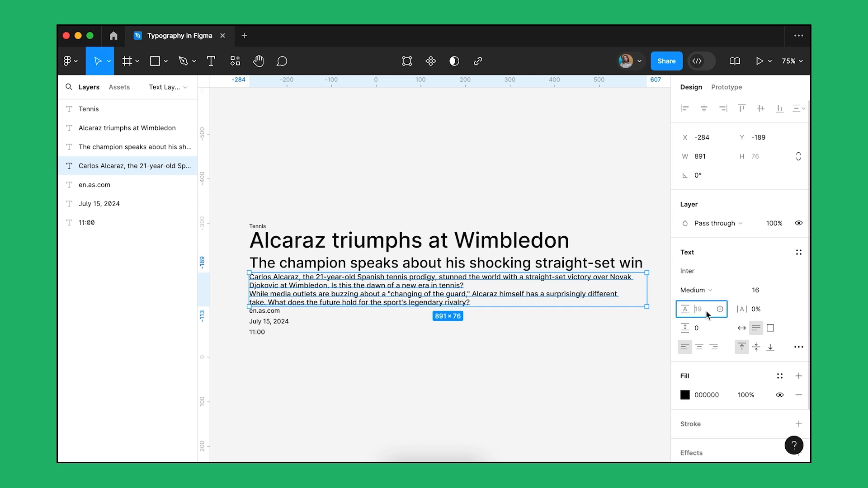
# Step: Set the line height to 150% for the body text, the source, date and time lines, and the Tennis label
pyautogui.press('Return')
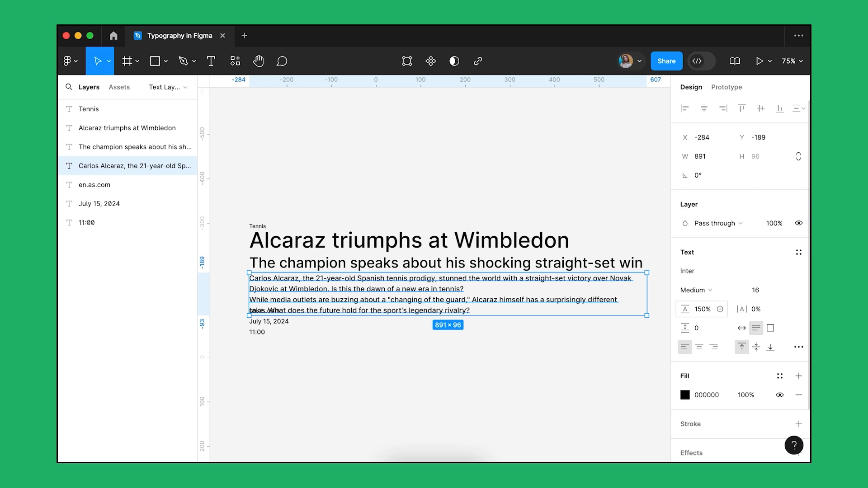
pyautogui.click(113, 184)
pyautogui.keyDown('shift'); pyautogui.click(104, 224); pyautogui.keyUp('shift')
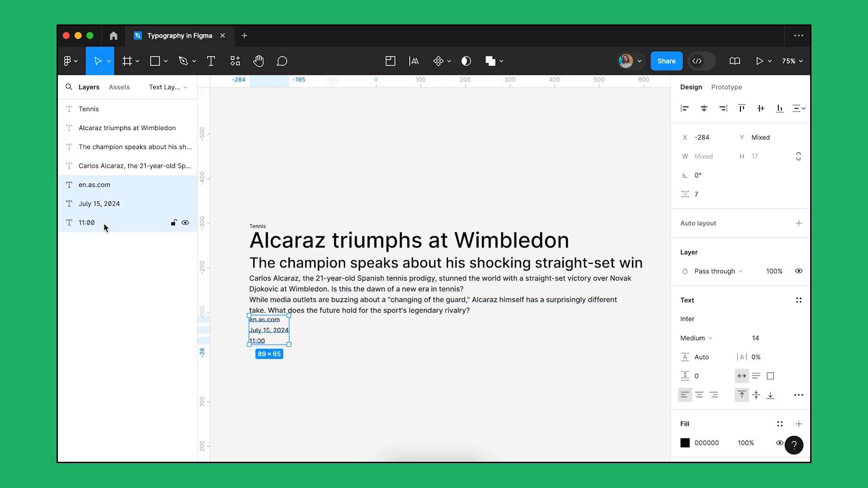
pyautogui.keyDown('super'); pyautogui.click(109, 110); pyautogui.keyUp('super')
pyautogui.click(701, 338)
pyautogui.write('150%')
pyautogui.press('Return')
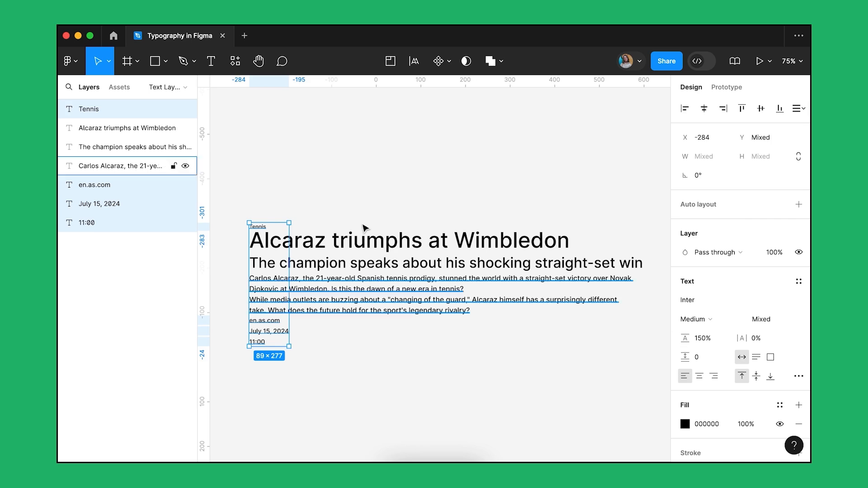
# Step: Move the Tennis label up until it sits 24 px above the headline
pyautogui.click(256, 226)
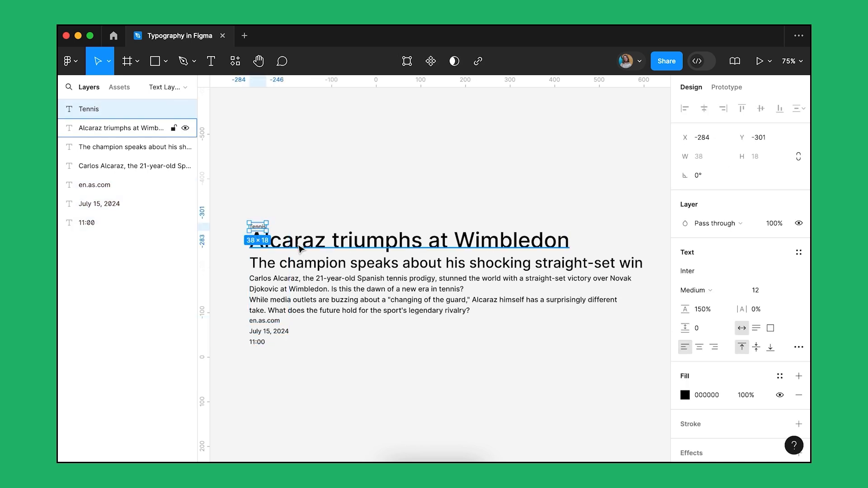
pyautogui.hotkey('shift', 'Up')
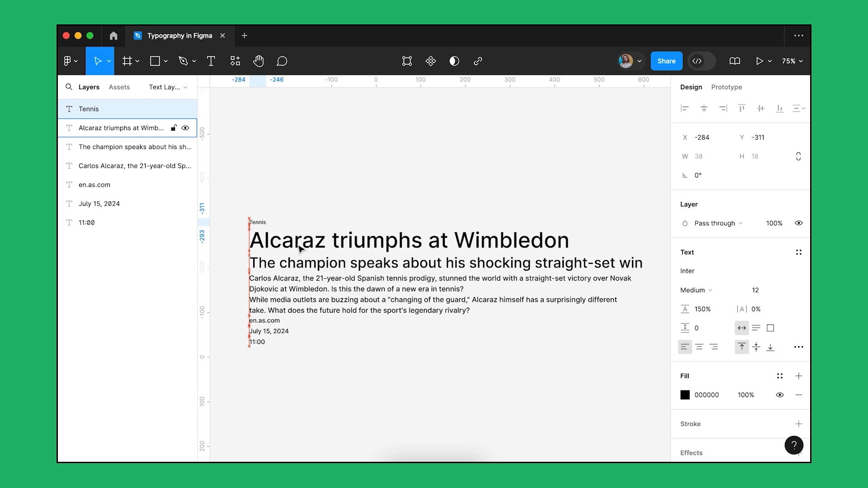
pyautogui.press('alt')
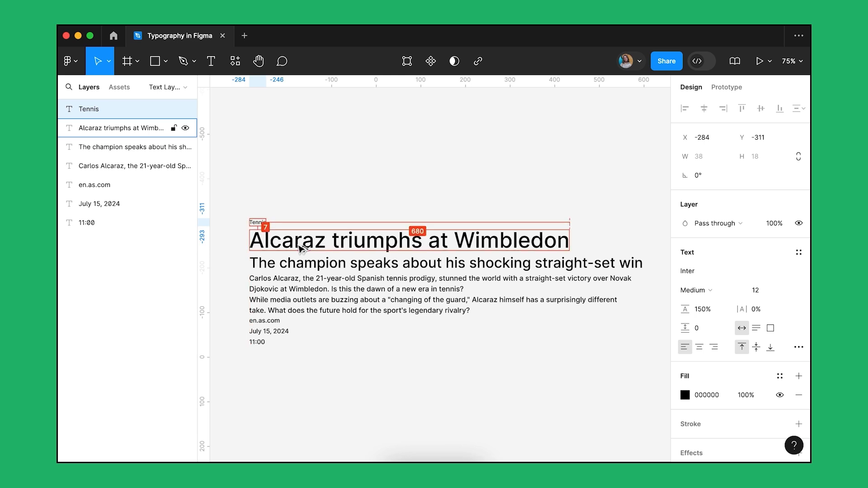
pyautogui.press('Up')
pyautogui.press('Up')
pyautogui.press('Up')
pyautogui.press('Up')
pyautogui.press('Up')
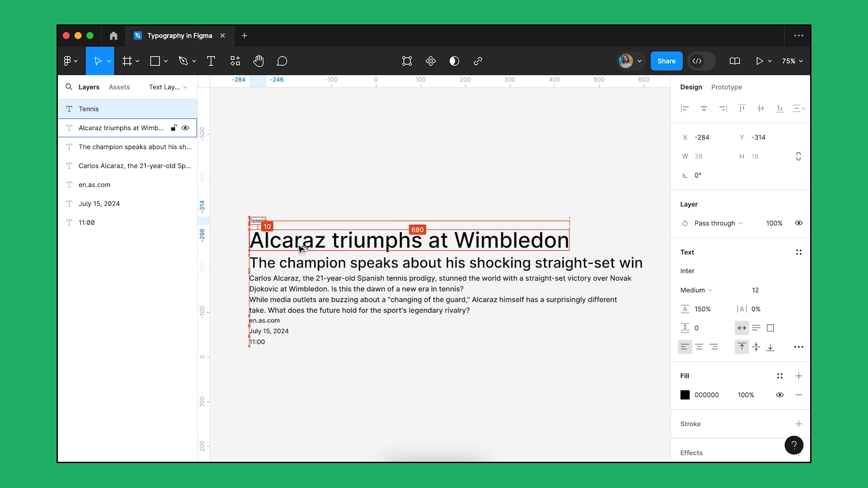
pyautogui.press('Up')
pyautogui.press('Up')
pyautogui.press('Up')
pyautogui.press('Up')
pyautogui.press('Up')
pyautogui.press('Up')
pyautogui.press('Up')
pyautogui.press('Up')
pyautogui.press('Up')
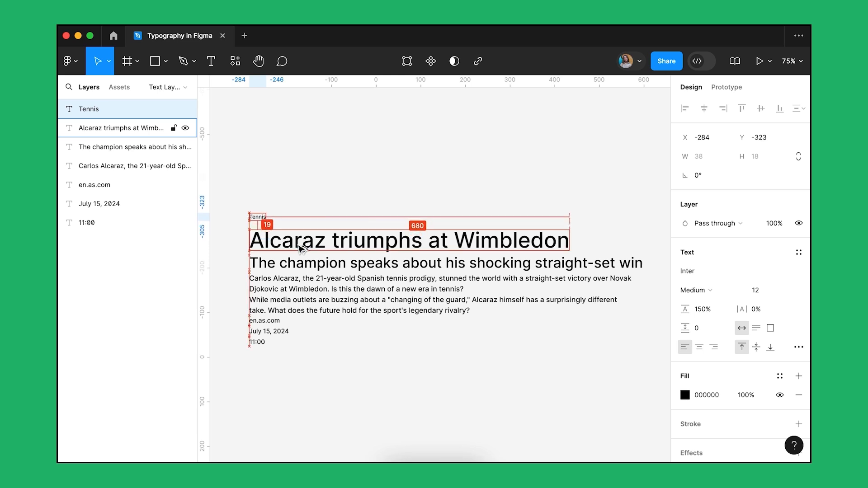
pyautogui.press('Up')
pyautogui.press('Up')
pyautogui.press('Up')
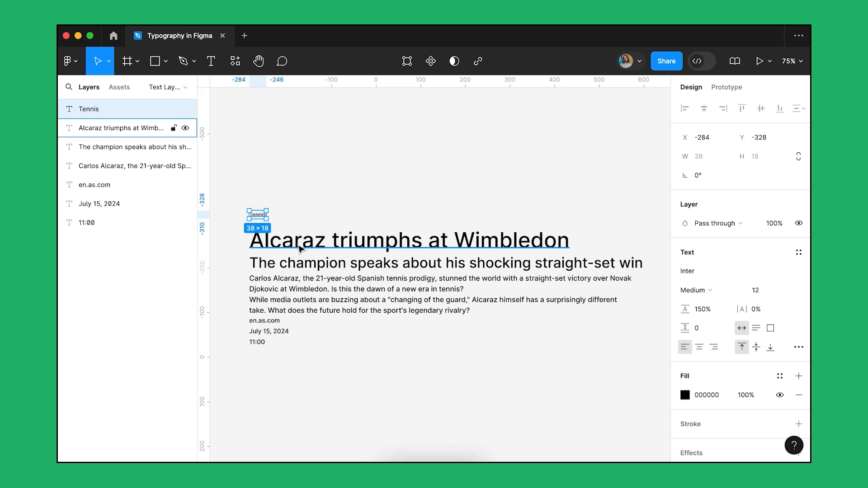
# Step: Move the headline and the Tennis label up together, leaving 24 px between the headline and the subheading
pyautogui.click(300, 249)
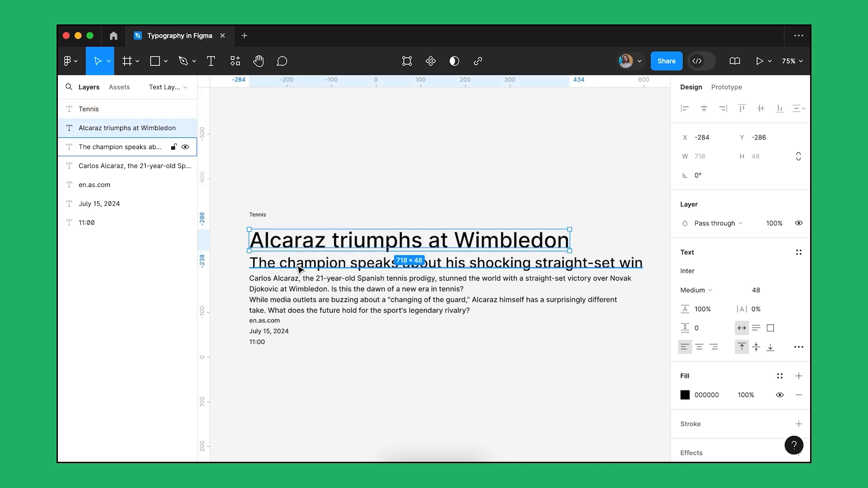
pyautogui.press('alt')
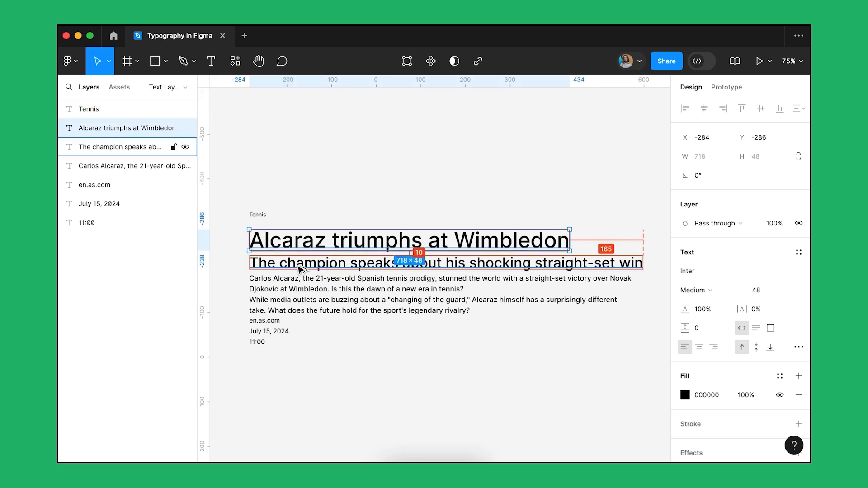
pyautogui.keyDown('shift'); pyautogui.click(265, 215); pyautogui.keyUp('shift')
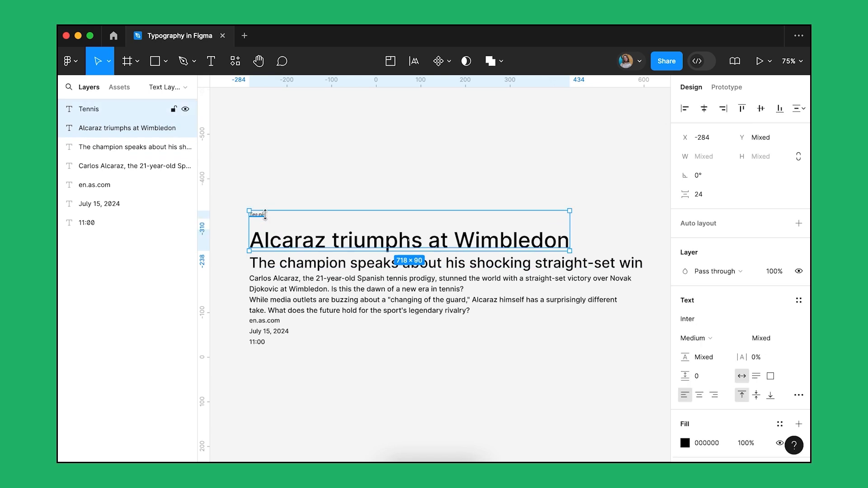
pyautogui.hotkey('shift', 'Up')
pyautogui.press('Up')
pyautogui.press('Up')
pyautogui.press('Up')
pyautogui.press('Up')
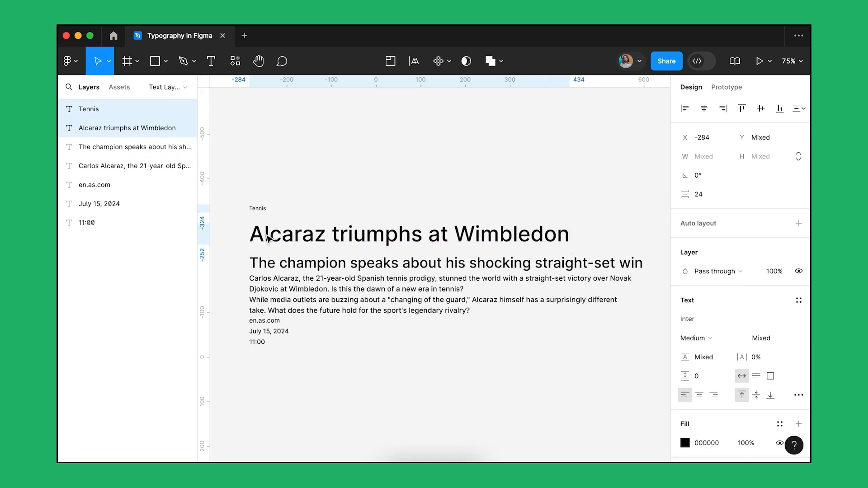
pyautogui.click(269, 236)
pyautogui.press('alt')
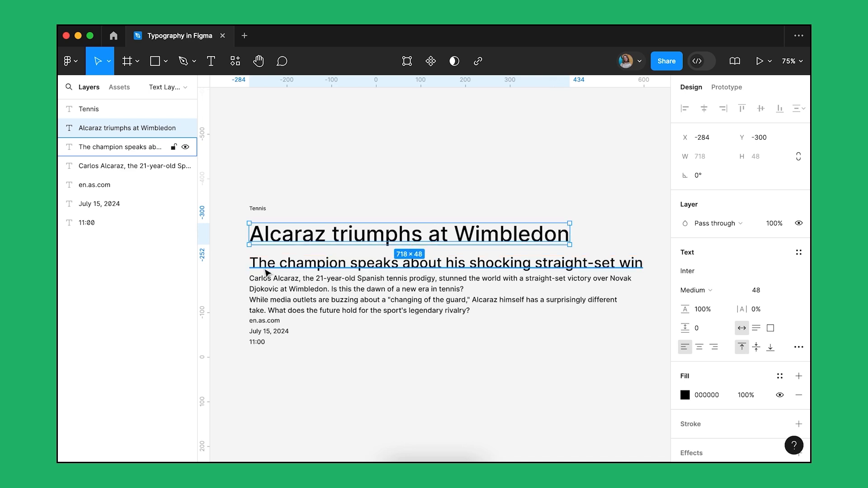
# Step: Set the paragraph spacing of the body text to 8
pyautogui.click(270, 286)
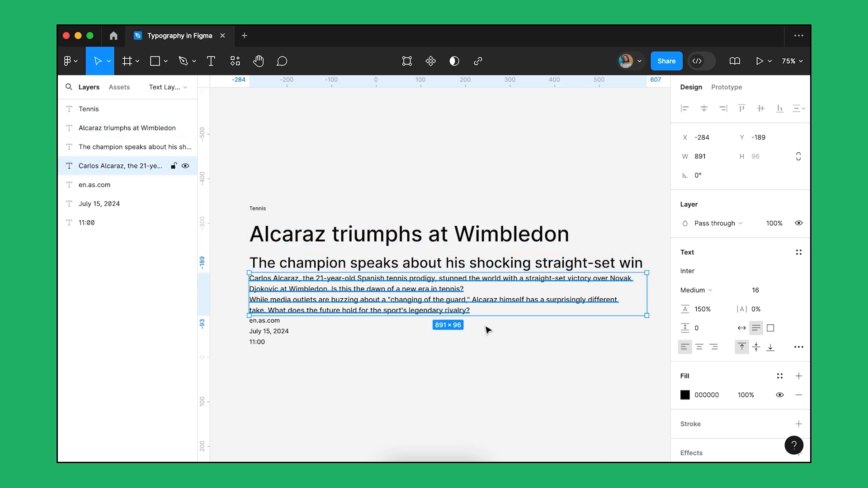
pyautogui.click(702, 334)
pyautogui.write('8')
pyautogui.press('Return')
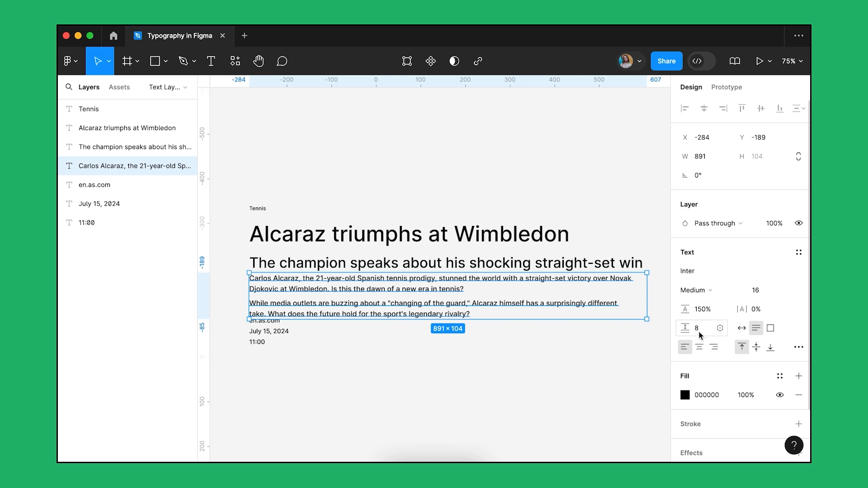
# Step: Move the body text and the source, date and time lines down together by 9 px, leaving 16 px below the subheading
pyautogui.click(353, 377)
pyautogui.moveTo(329, 354); pyautogui.dragTo(252, 271)
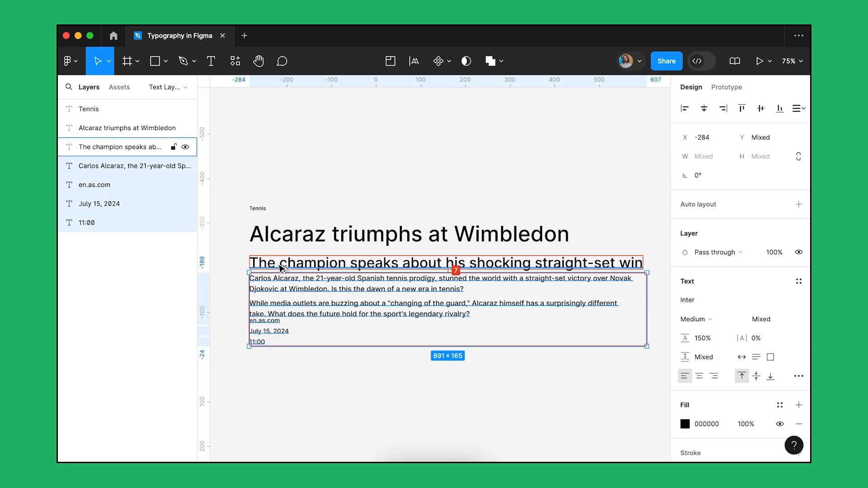
pyautogui.press('Down')
pyautogui.press('Down')
pyautogui.press('Down')
pyautogui.press('Down')
pyautogui.press('Down')
pyautogui.press('Down')
pyautogui.press('Down')
pyautogui.press('Down')
pyautogui.press('Down')
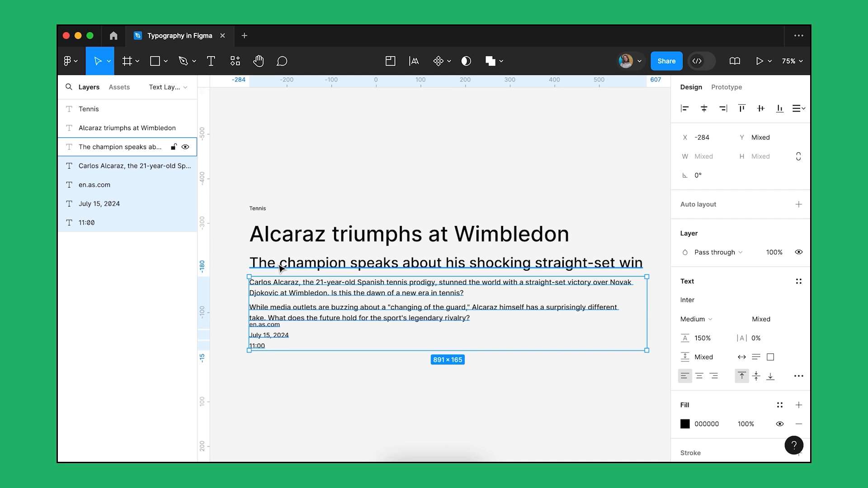
# Step: Place the date and the time on the same row as en.as.com, one directly after the other
pyautogui.click(305, 376)
pyautogui.moveTo(301, 370)
pyautogui.mouseDown()
pyautogui.moveTo(243, 326)
pyautogui.moveTo(294, 362)
pyautogui.mouseUp()
pyautogui.click(279, 342)
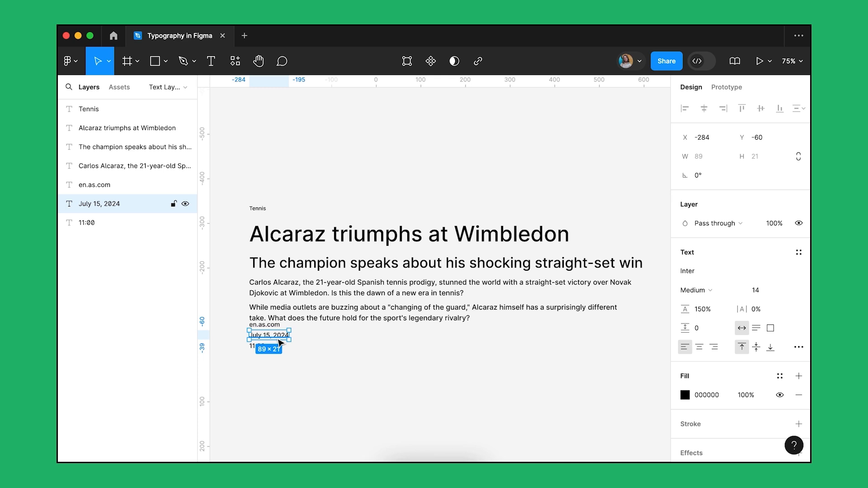
pyautogui.moveTo(280, 343); pyautogui.dragTo(331, 329)
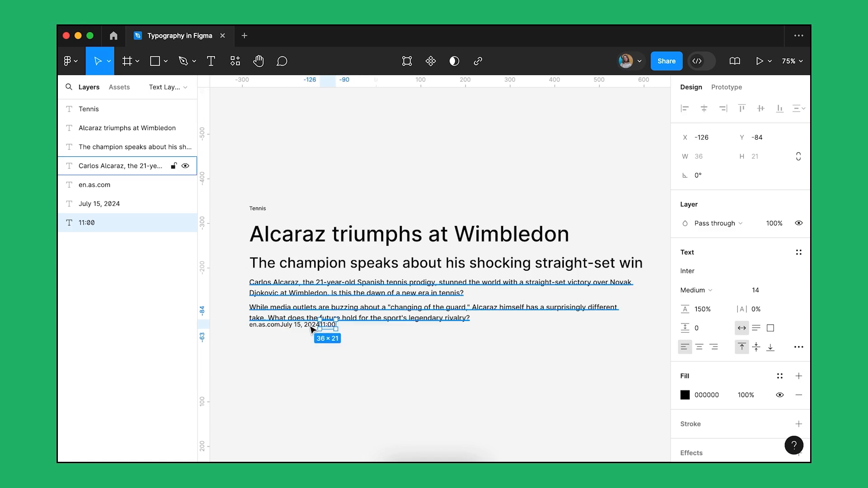
# Step: Set the spacing between the date and the time to 8 and align the pair with the body text's right edge
pyautogui.keyDown('shift'); pyautogui.click(113, 203); pyautogui.keyUp('shift')
pyautogui.click(705, 194)
pyautogui.write('8')
pyautogui.press('Return')
pyautogui.moveTo(332, 330); pyautogui.dragTo(625, 326)
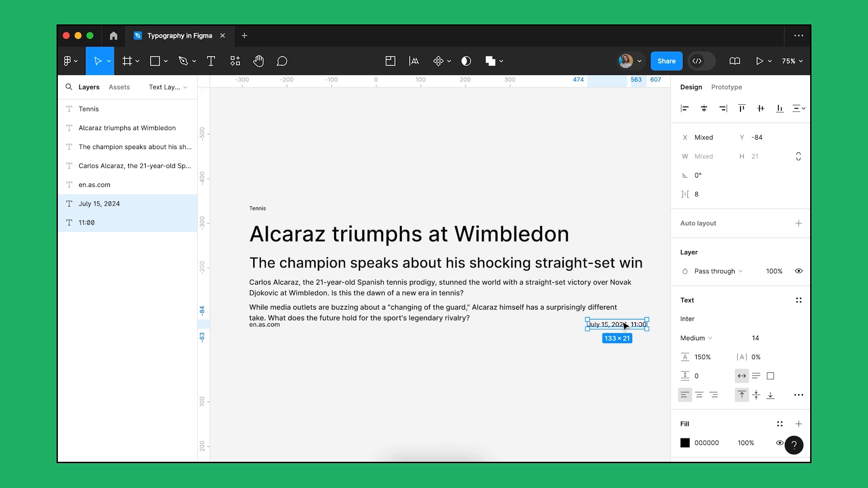
# Step: Move the source, date and time row down until it sits 24 px below the body text
pyautogui.keyDown('shift'); pyautogui.click(270, 329); pyautogui.keyUp('shift')
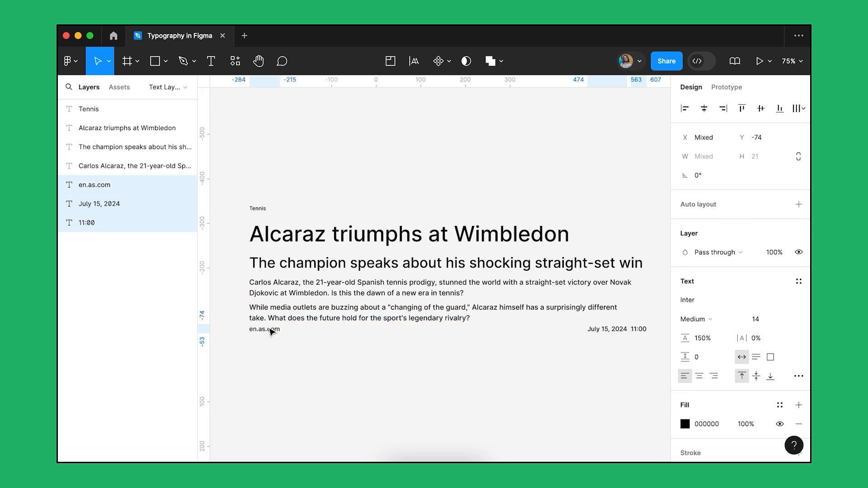
pyautogui.hotkey('shift', 'Down')
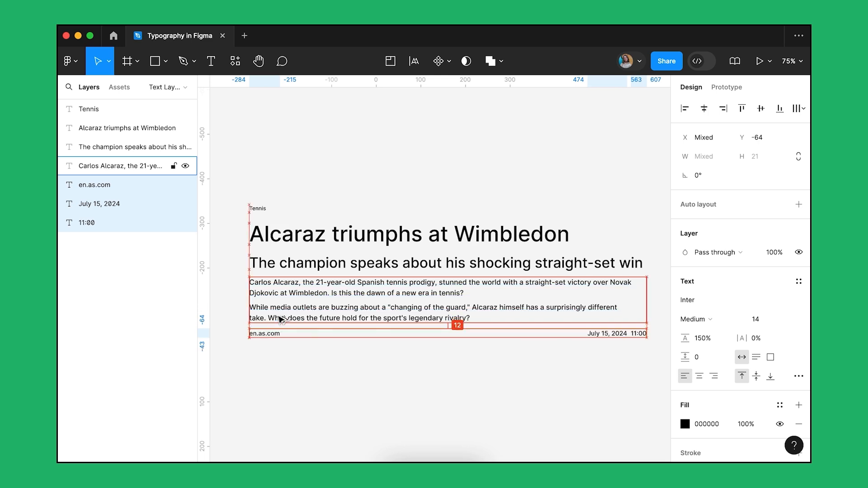
pyautogui.hotkey('shift', 'Down')
pyautogui.hotkey('shift', 'Down')
pyautogui.press('Down')
pyautogui.press('Down')
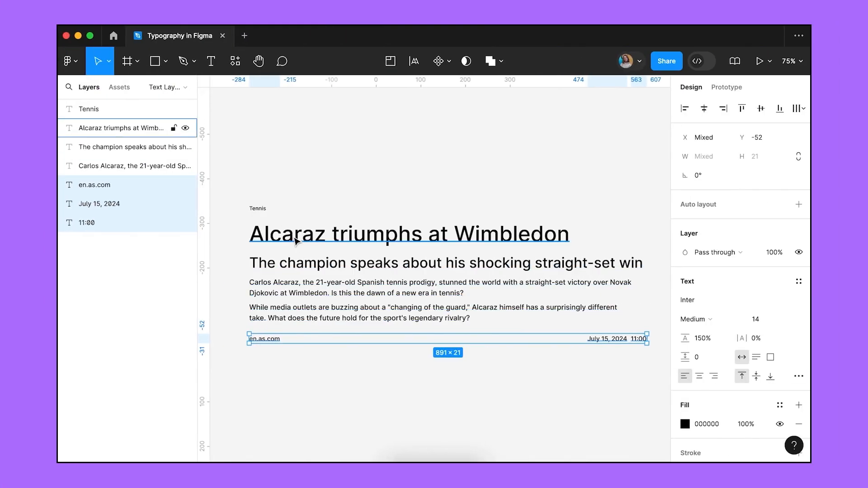
# Step: Change the headline's font weight to Black
pyautogui.click(295, 241)
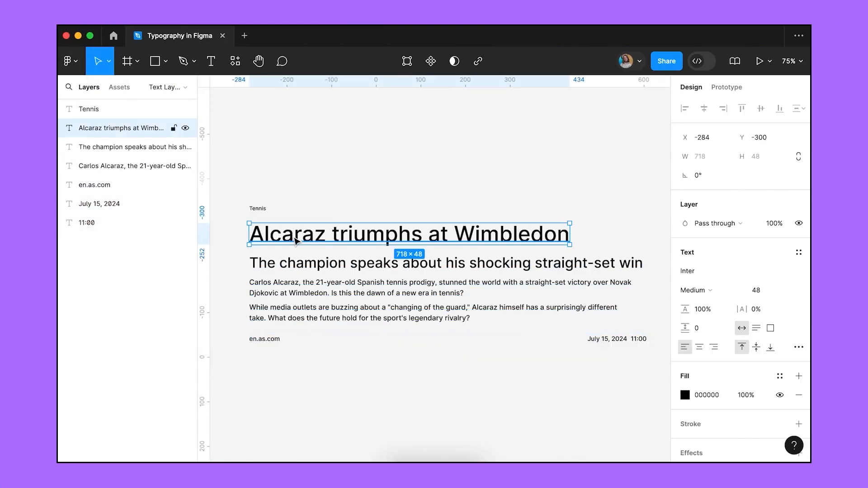
pyautogui.click(698, 290)
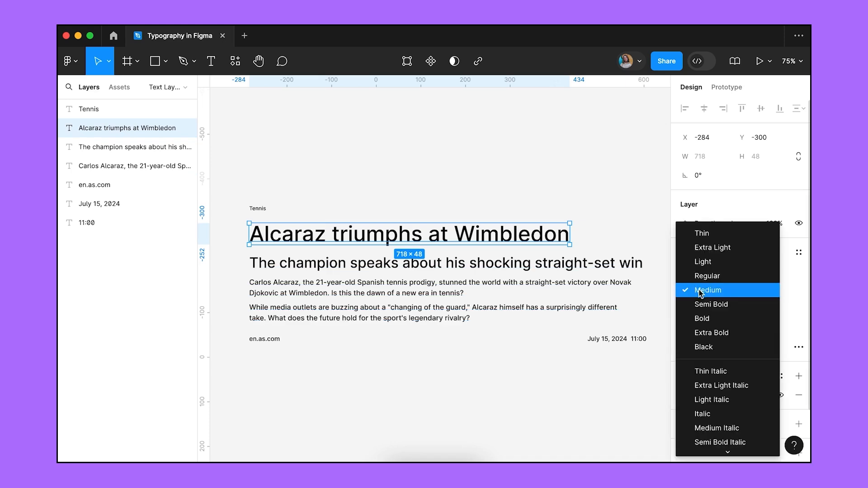
pyautogui.click(699, 347)
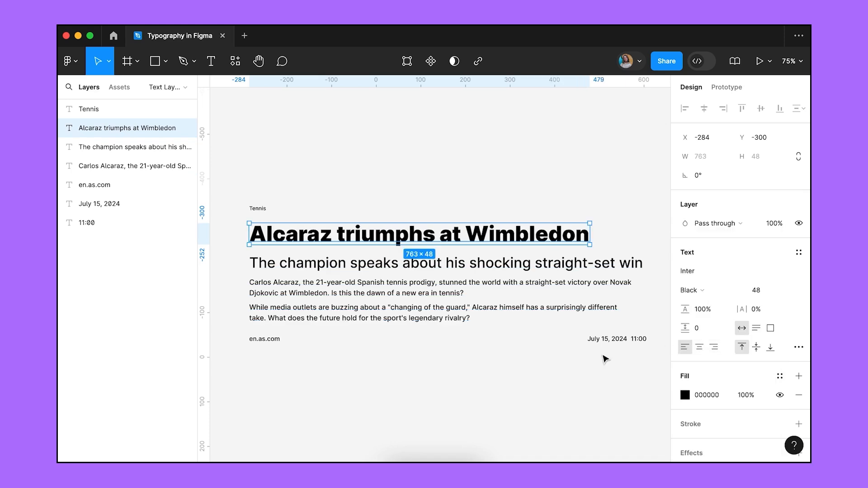
# Step: Change the font weight of the subheading and the Tennis label to Bold
pyautogui.click(447, 263)
pyautogui.keyDown('shift'); pyautogui.click(256, 208); pyautogui.keyUp('shift')
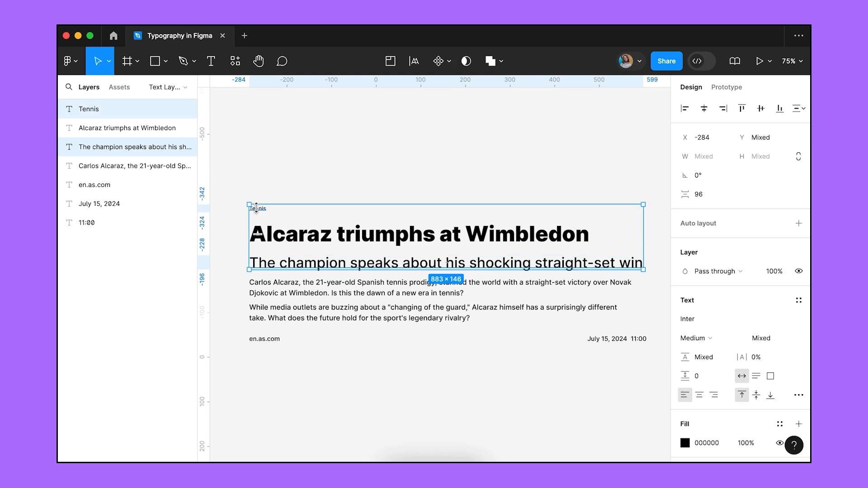
pyautogui.click(701, 338)
pyautogui.click(698, 367)
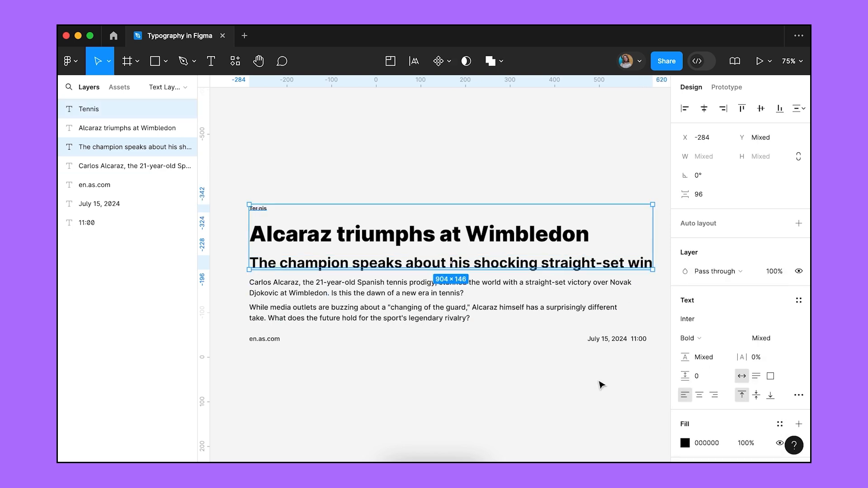
# Step: Change the font weight of the body text, source, date and time to Regular
pyautogui.click(452, 293)
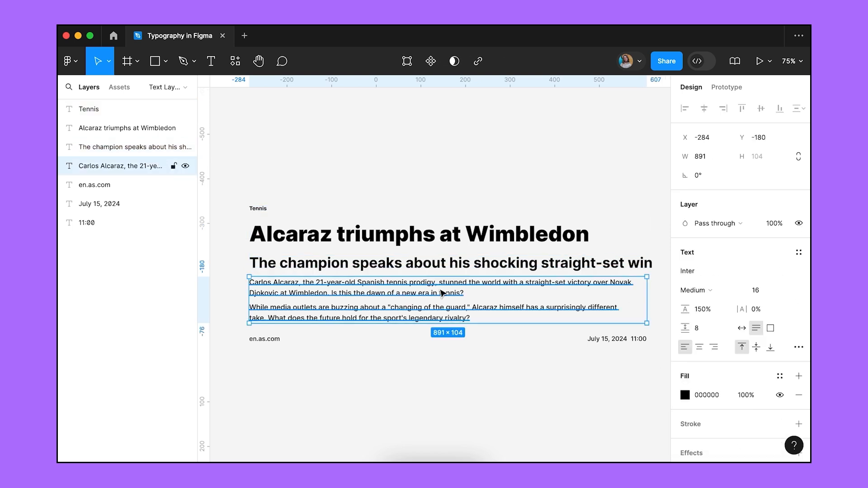
pyautogui.keyDown('shift'); pyautogui.click(609, 339); pyautogui.keyUp('shift')
pyautogui.keyDown('shift'); pyautogui.click(640, 340); pyautogui.keyUp('shift')
pyautogui.keyDown('shift'); pyautogui.click(271, 341); pyautogui.keyUp('shift')
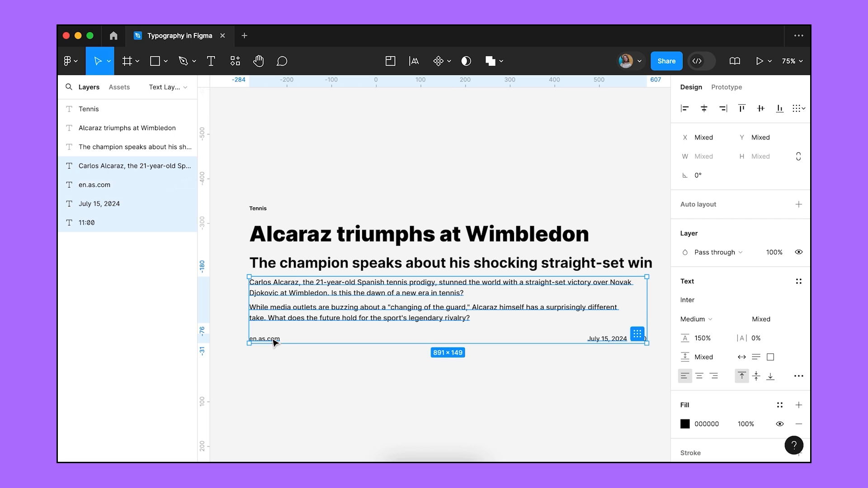
pyautogui.click(699, 318)
pyautogui.click(701, 305)
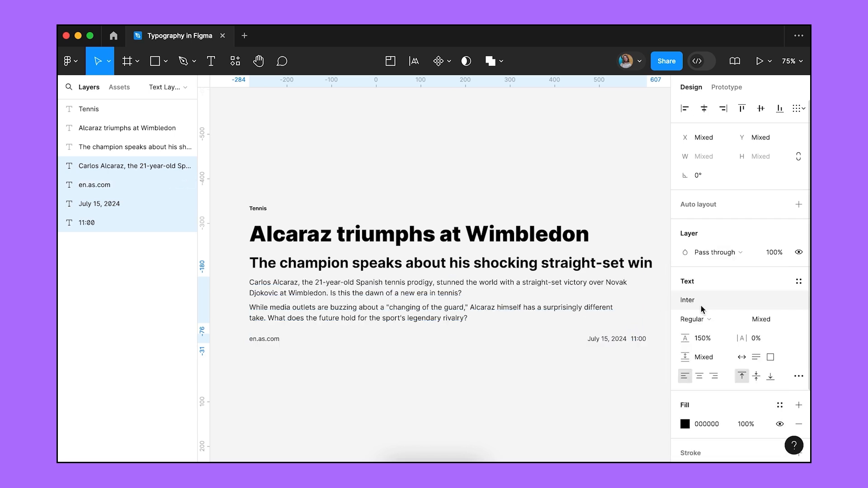
pyautogui.click(559, 382)
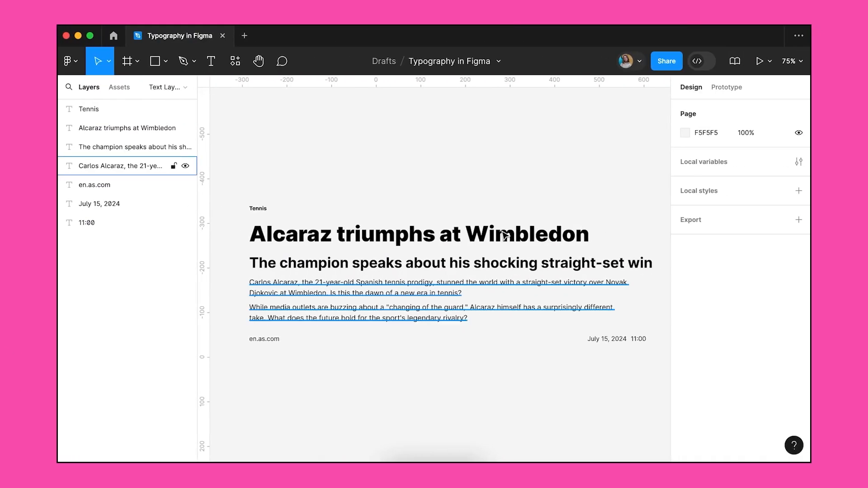
# Step: Set the headline's fill color to 2B843E
pyautogui.click(504, 234)
pyautogui.click(710, 395)
pyautogui.write('2B')
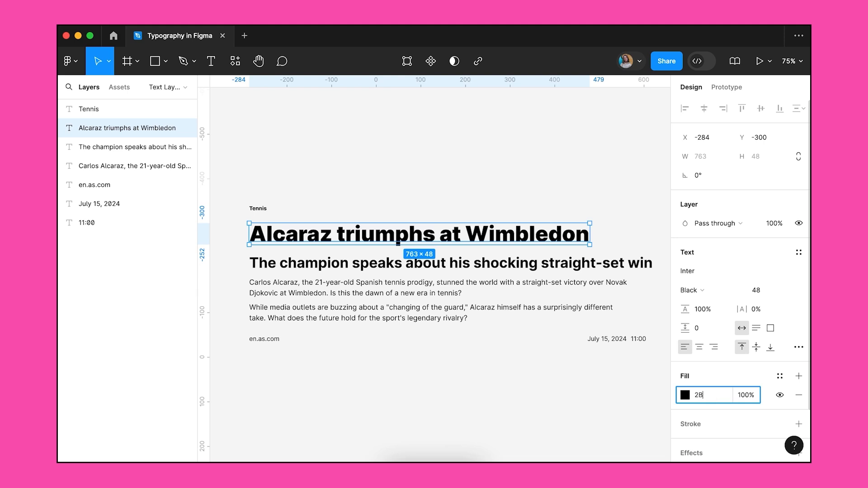
pyautogui.write('843E')
pyautogui.press('Return')
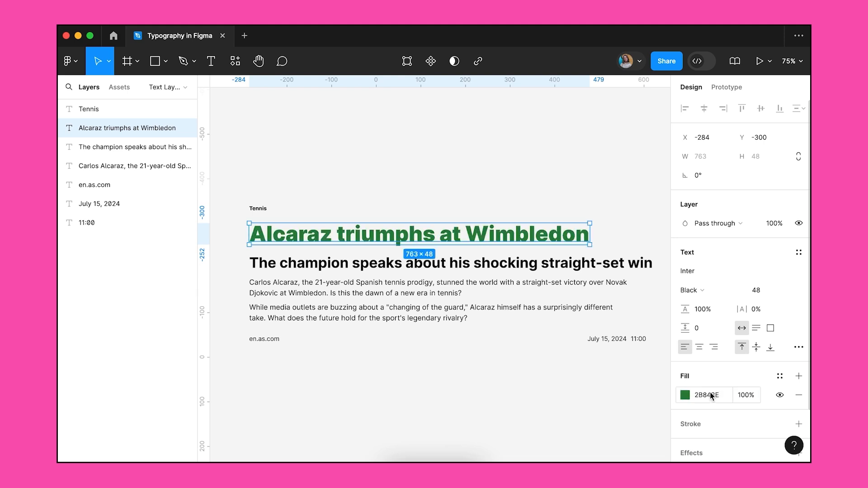
# Step: Draw a horizontal line about 856 px wide beside the Tennis label and sample the headline's green, 2B843E, for its stroke
pyautogui.click(542, 371)
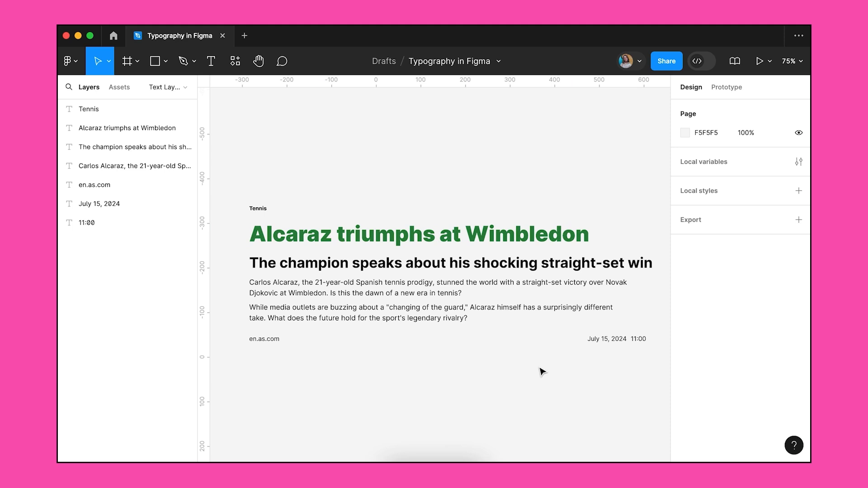
pyautogui.press('l')
pyautogui.moveTo(267, 209); pyautogui.dragTo(652, 212)
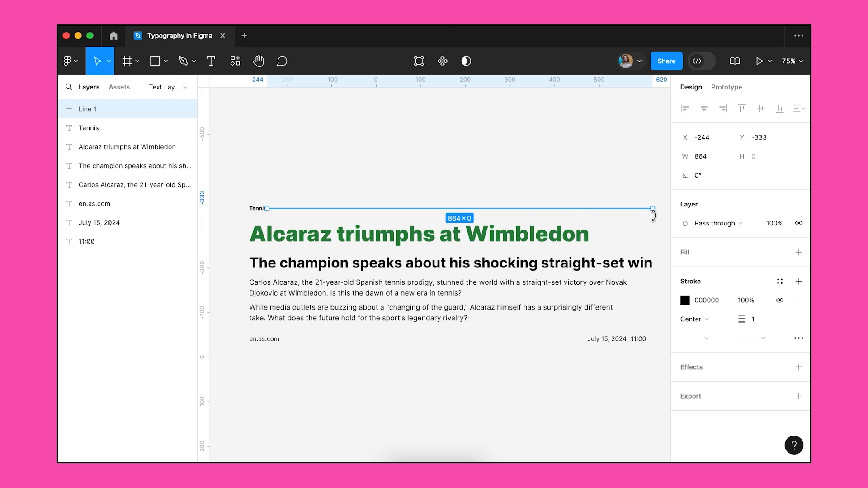
pyautogui.press('i')
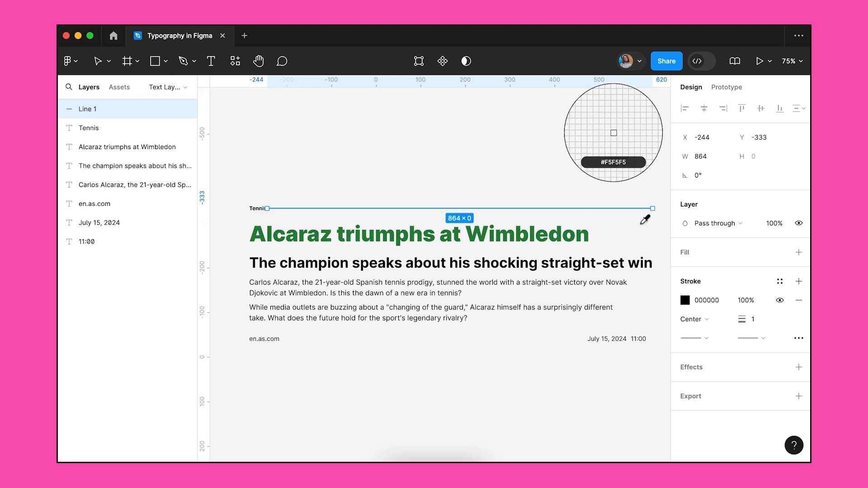
pyautogui.click(585, 235)
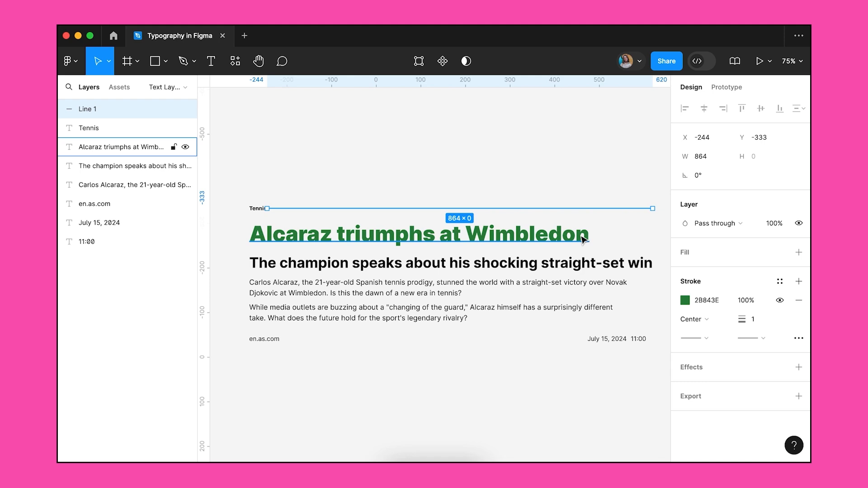
pyautogui.moveTo(267, 209)
pyautogui.mouseDown()
pyautogui.moveTo(274, 209)
pyautogui.moveTo(255, 216)
pyautogui.mouseUp()
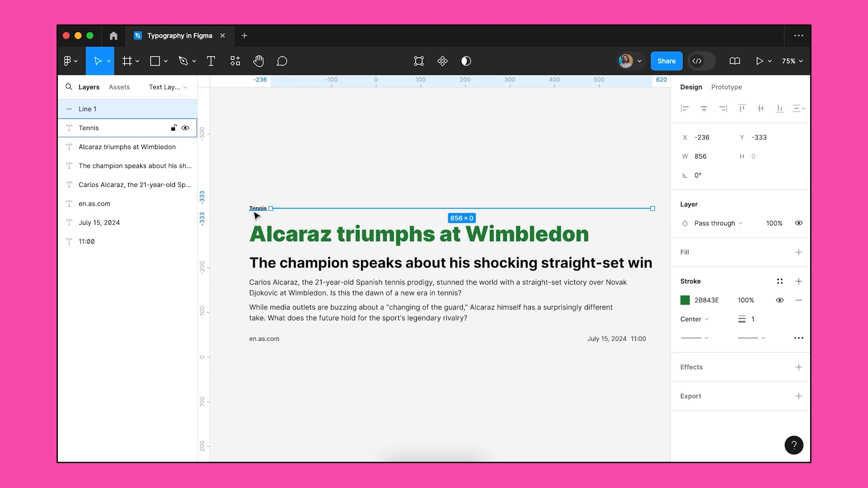
# Step: Duplicate the green line below the body text at 904 px wide and place the source, date and time beneath it at Y -28
pyautogui.moveTo(285, 213); pyautogui.dragTo(252, 329)
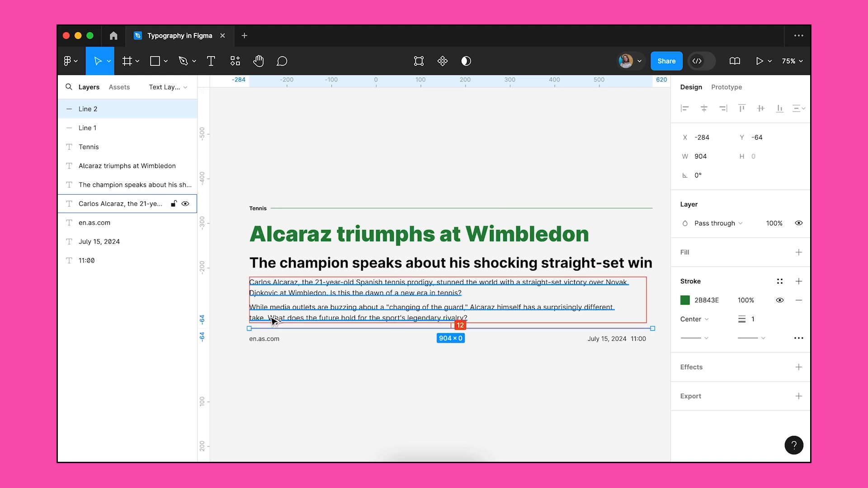
pyautogui.moveTo(624, 355); pyautogui.dragTo(648, 366)
pyautogui.press('alt')
pyautogui.hotkey('shift', 'Down')
pyautogui.press('Down')
pyautogui.press('Down')
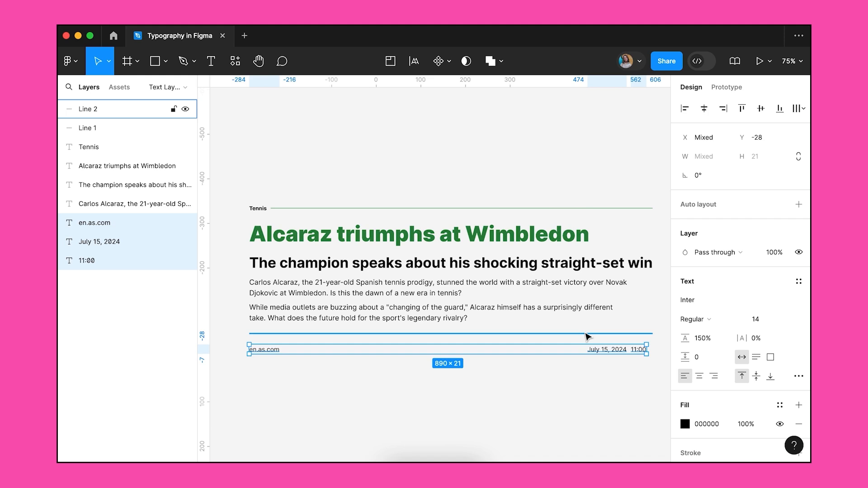
# Step: Set the fill color of the source, date and time to 989898
pyautogui.click(707, 425)
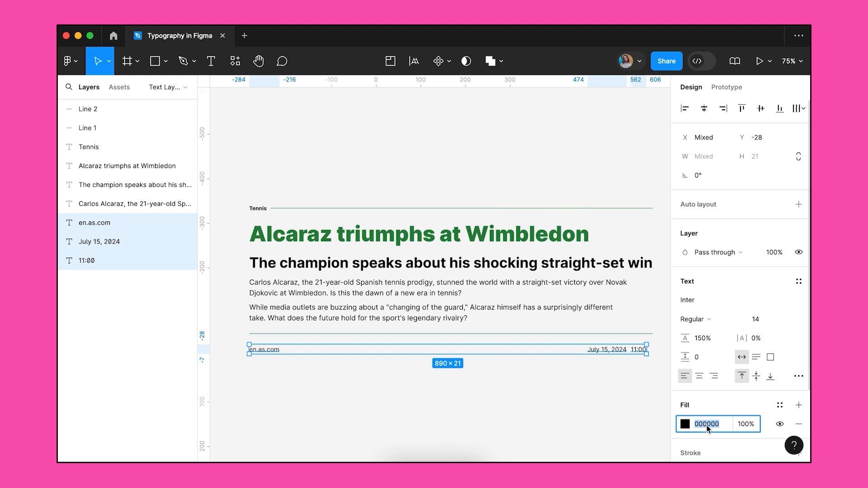
pyautogui.write('989898')
pyautogui.press('Return')
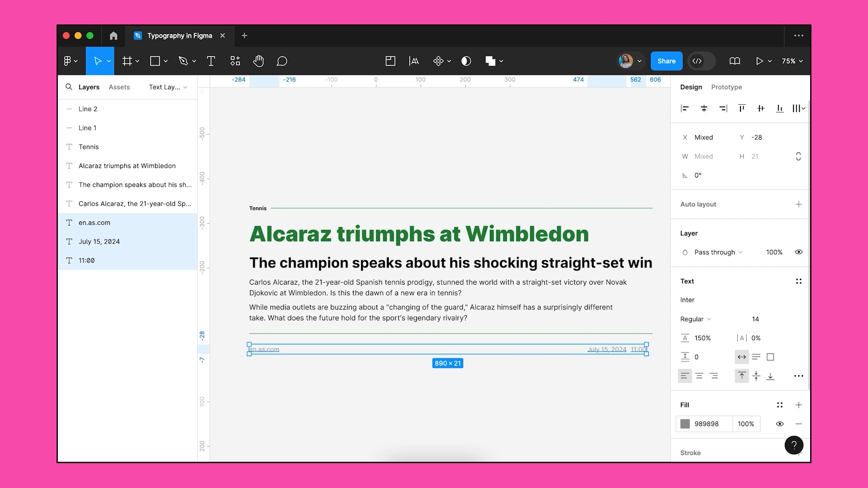
pyautogui.click(618, 414)
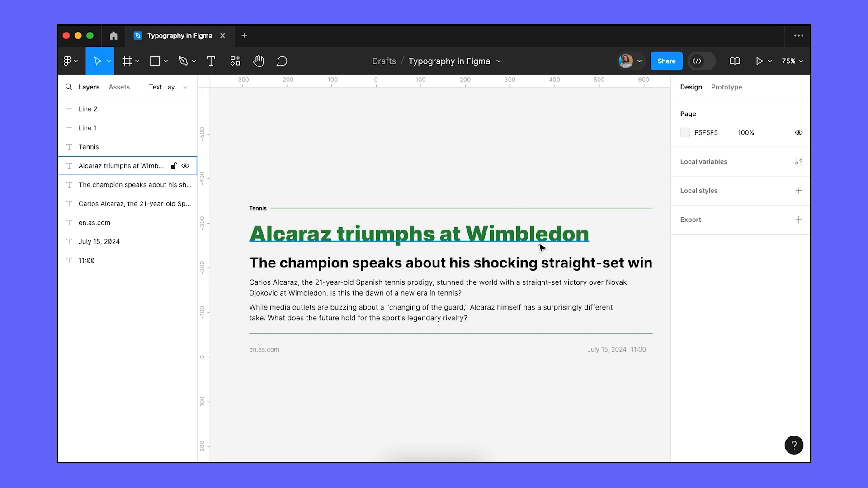
# Step: Change the headline's font to Brush Script MT
pyautogui.click(542, 247)
pyautogui.click(690, 270)
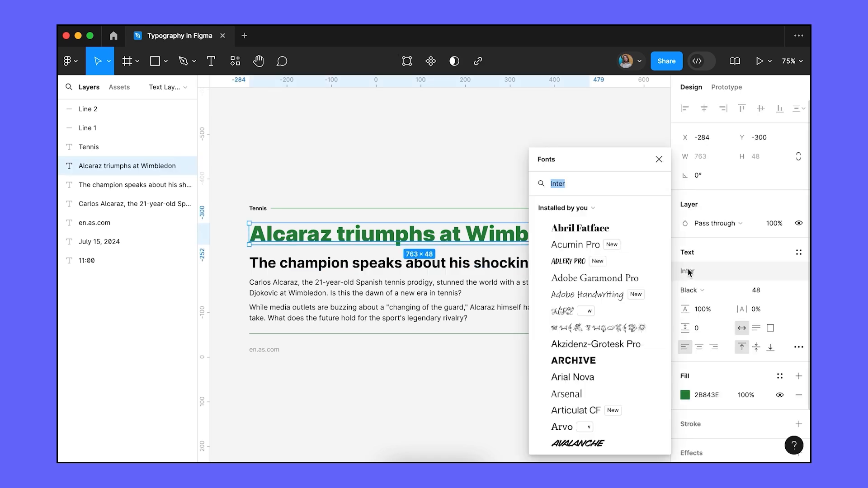
pyautogui.write('brush')
pyautogui.click(634, 209)
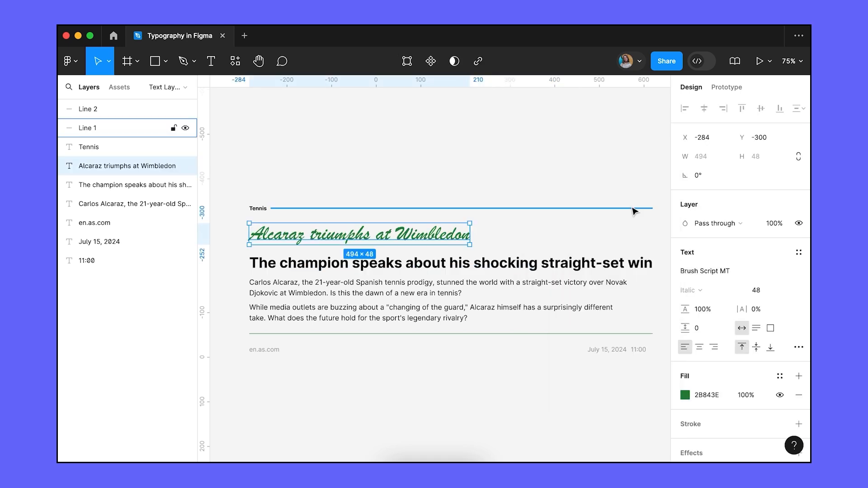
# Step: Change the subheading's font to Brush Script MT
pyautogui.click(565, 264)
pyautogui.click(691, 271)
pyautogui.write('b')
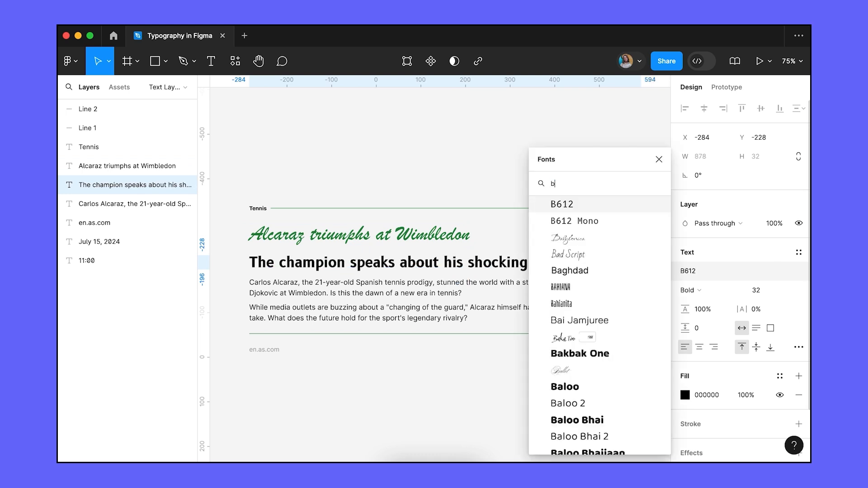
pyautogui.write('rush')
pyautogui.click(587, 203)
# Step: Change the body text's font to Lobster
pyautogui.click(445, 301)
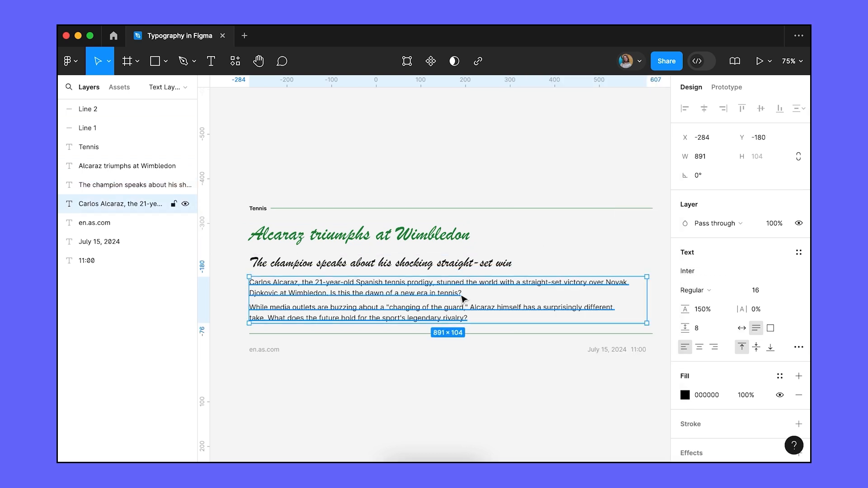
pyautogui.click(701, 272)
pyautogui.write('lob')
pyautogui.click(577, 202)
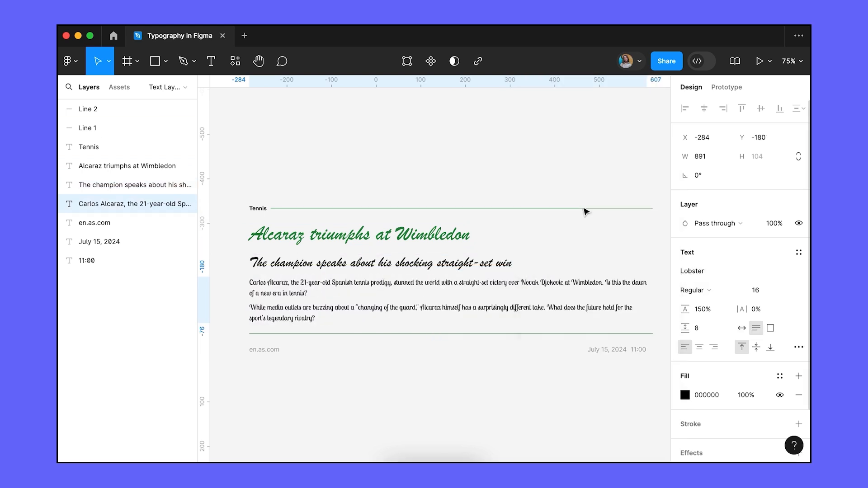
pyautogui.click(580, 190)
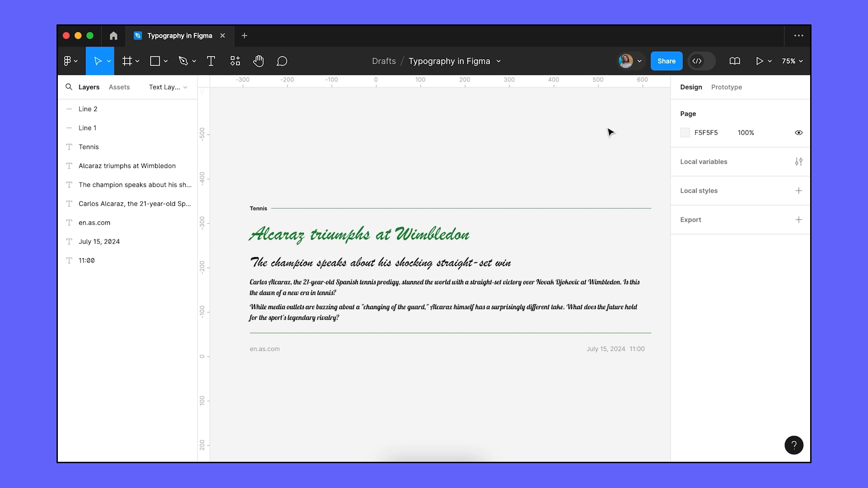
# Step: Examine the legibility of the script-font article at reduced zoom levels and return the view to 75%
pyautogui.press('super+minus')
pyautogui.press('super+minus')
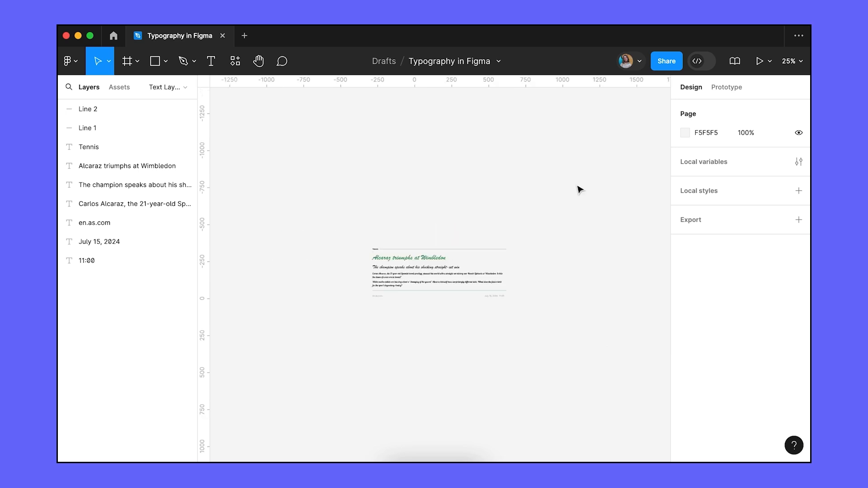
pyautogui.press('super+plus')
pyautogui.press('super+plus')
pyautogui.press('super+minus')
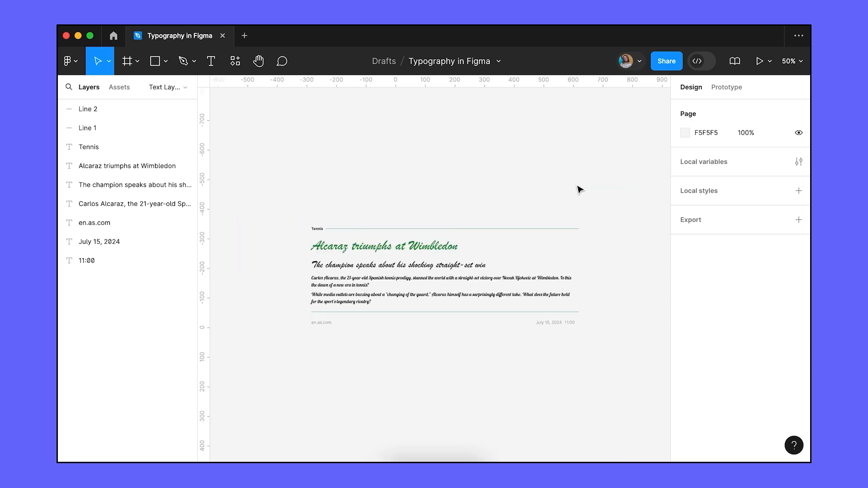
pyautogui.click(806, 64)
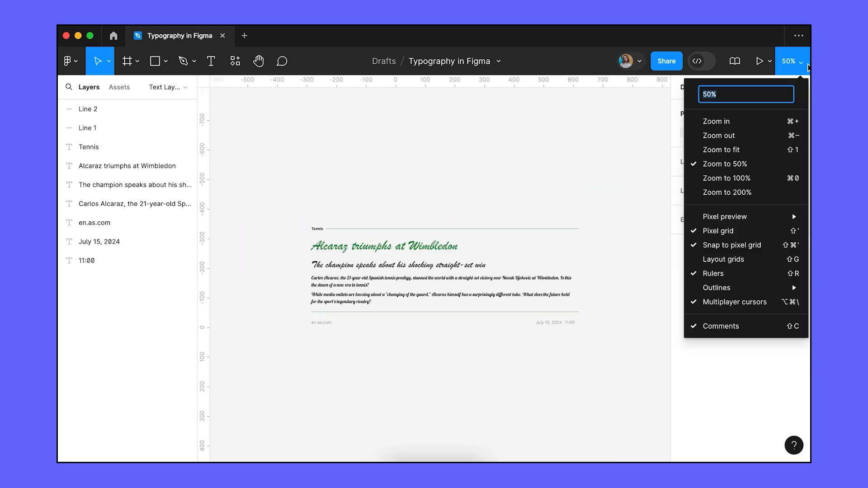
pyautogui.write('75')
pyautogui.click(608, 129)
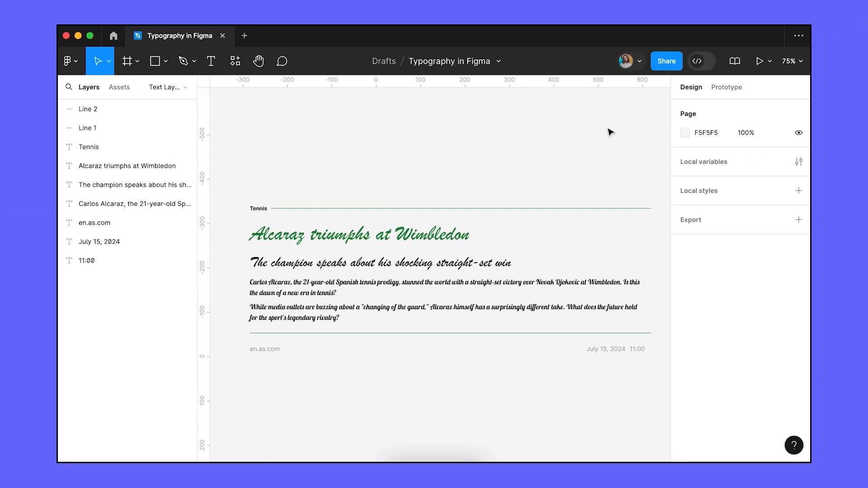
# Step: Change the headline's font to LTC SquareFace
pyautogui.click(126, 166)
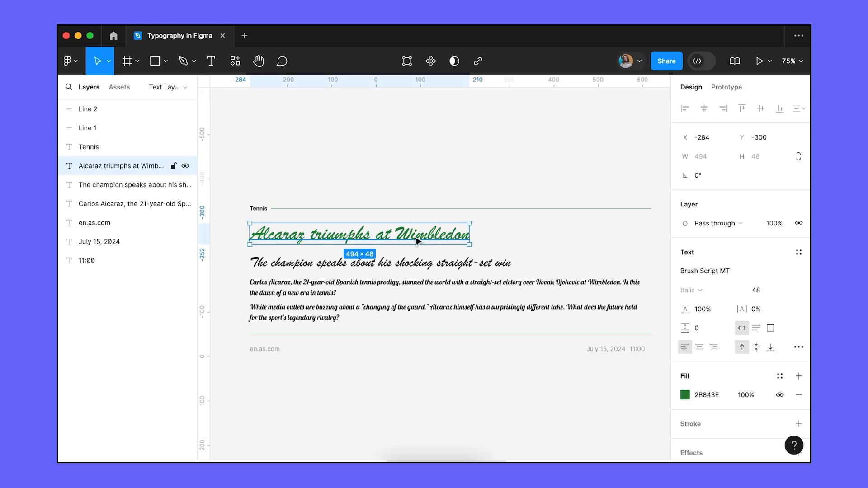
pyautogui.click(703, 272)
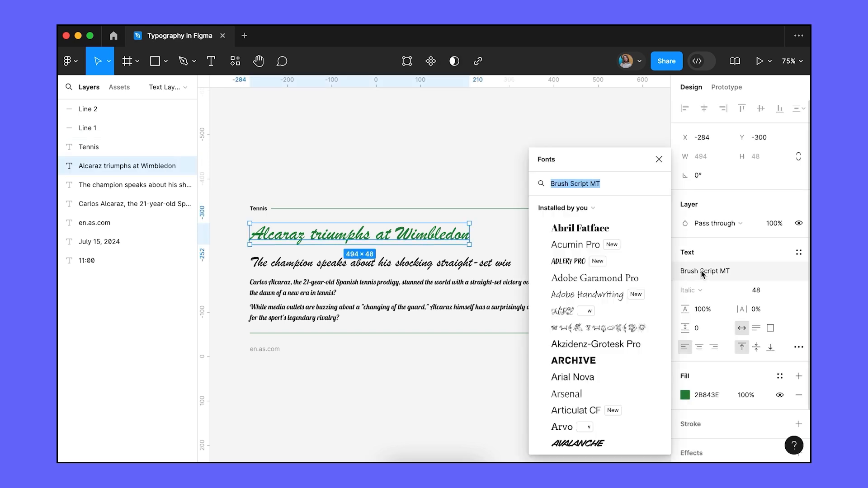
pyautogui.write('ltc')
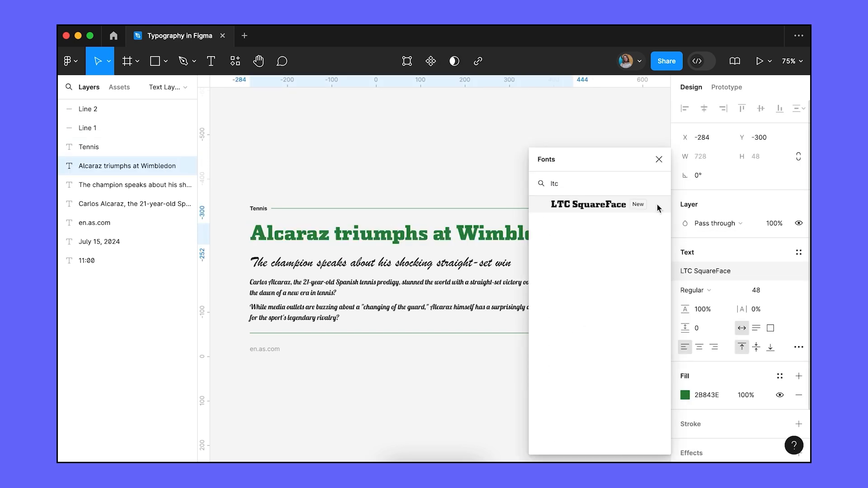
pyautogui.click(613, 206)
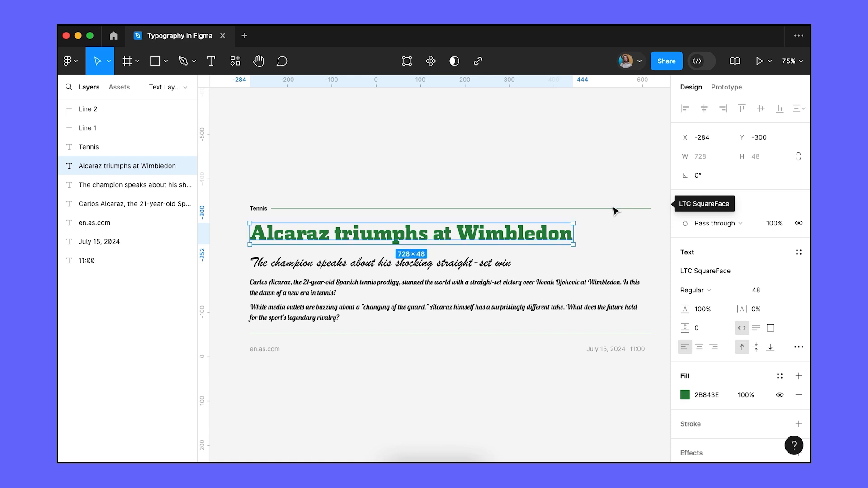
# Step: Change the font of the Tennis label, subheading, body text, source, date and time to Lato
pyautogui.click(258, 208)
pyautogui.keyDown('shift'); pyautogui.click(280, 262); pyautogui.keyUp('shift')
pyautogui.keyDown('shift'); pyautogui.click(280, 285); pyautogui.keyUp('shift')
pyautogui.keyDown('shift'); pyautogui.click(272, 350); pyautogui.keyUp('shift')
pyautogui.keyDown('shift'); pyautogui.click(597, 352); pyautogui.keyUp('shift')
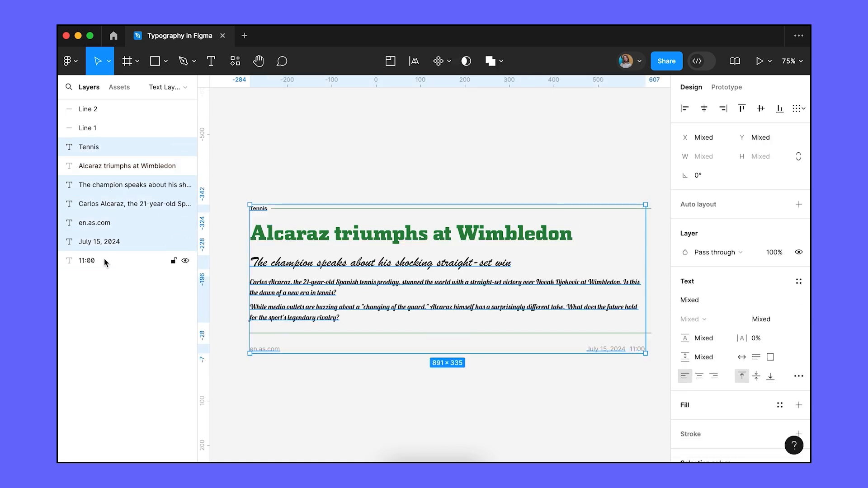
pyautogui.keyDown('shift'); pyautogui.click(641, 349); pyautogui.keyUp('shift')
pyautogui.click(690, 300)
pyautogui.write('lat')
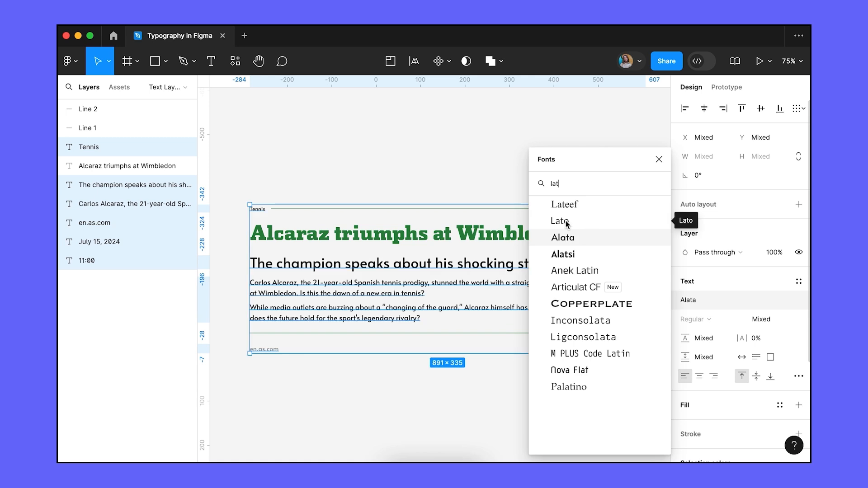
pyautogui.write('o')
pyautogui.click(562, 204)
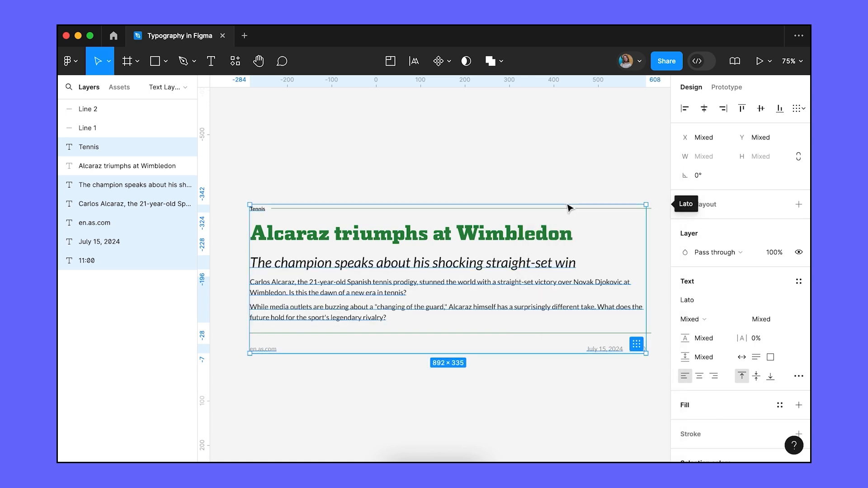
# Step: Set the subheading's font weight to Bold and the Tennis label's to Black, and check the weight of the smaller texts
pyautogui.click(407, 263)
pyautogui.click(690, 290)
pyautogui.click(701, 221)
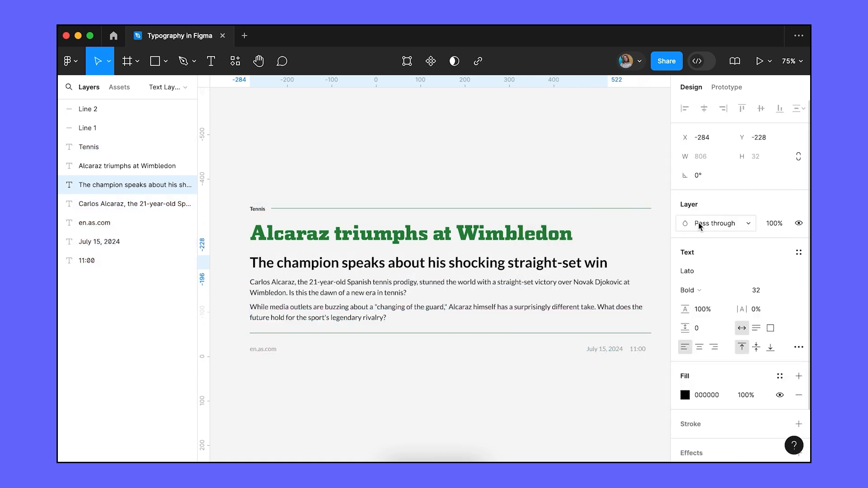
pyautogui.click(88, 147)
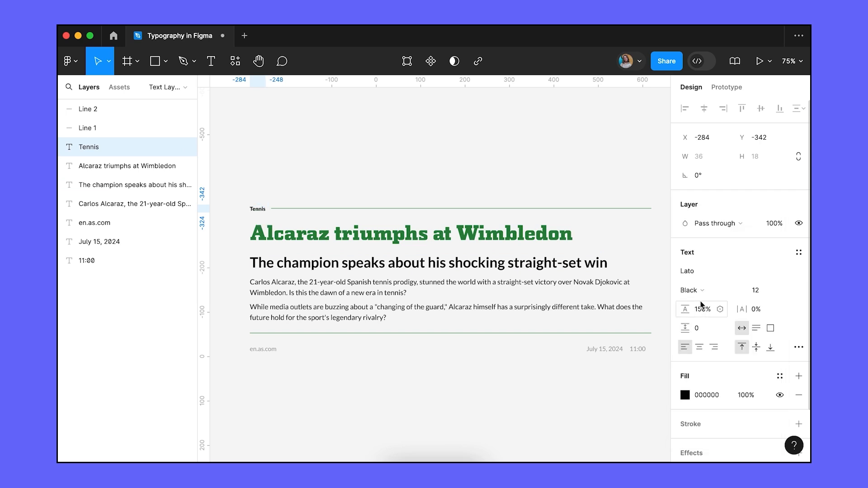
pyautogui.click(354, 293)
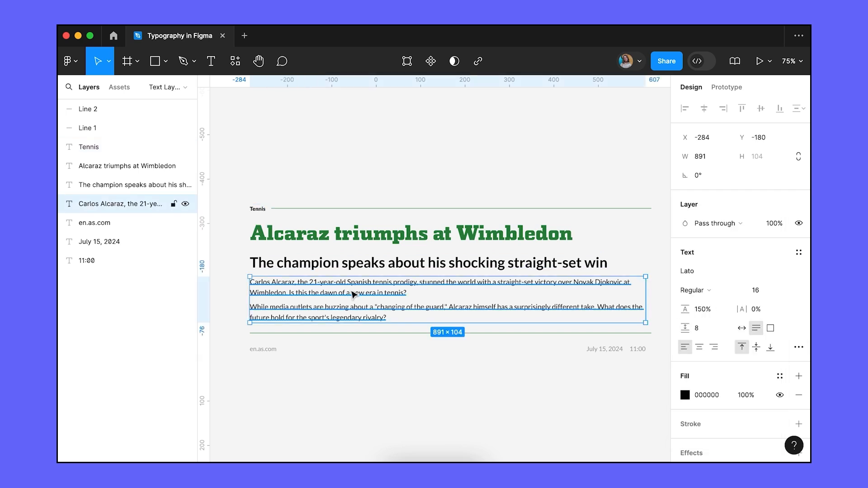
pyautogui.keyDown('shift'); pyautogui.click(116, 260); pyautogui.keyUp('shift')
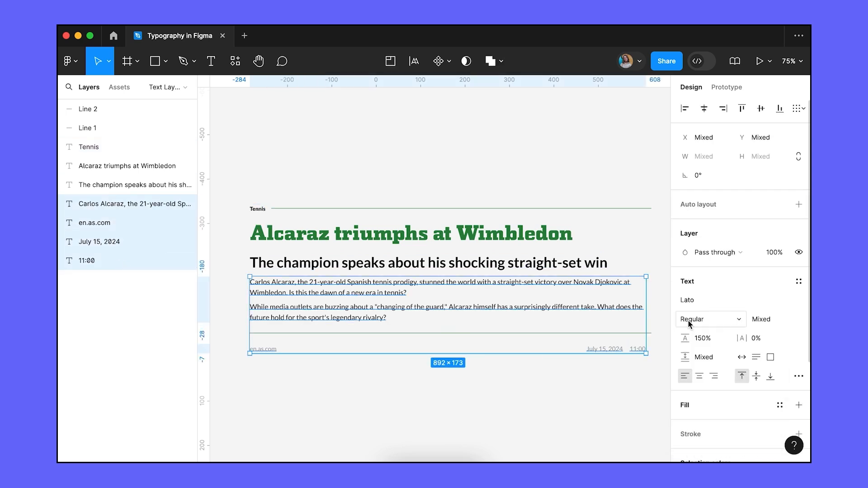
# Step: Set the headline and Tennis label to uppercase and shorten the line beside the label to 853 px
pyautogui.click(407, 234)
pyautogui.keyDown('shift'); pyautogui.click(261, 211); pyautogui.keyUp('shift')
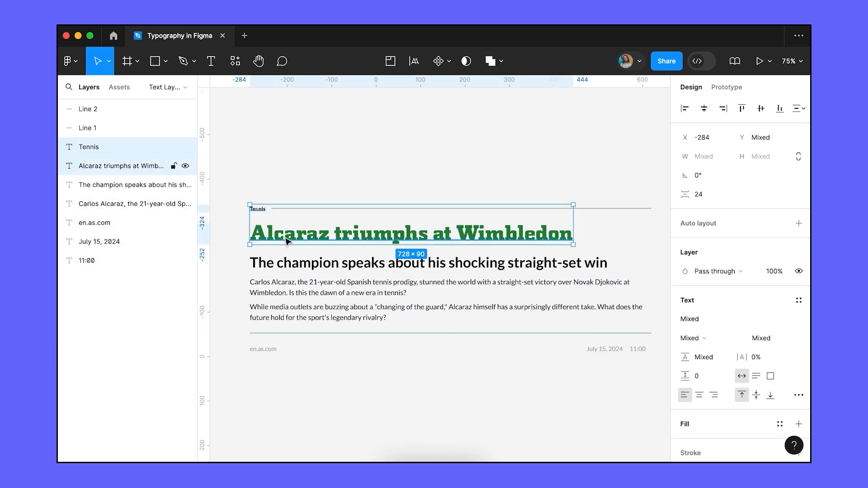
pyautogui.click(799, 394)
pyautogui.click(613, 336)
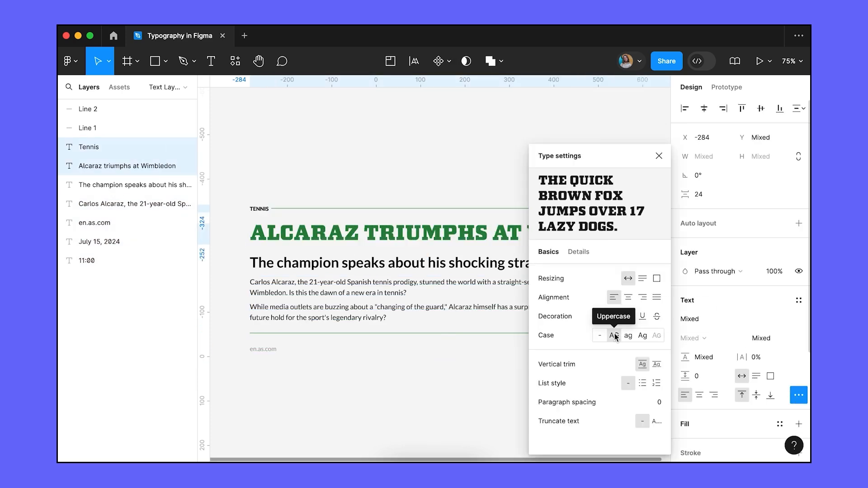
pyautogui.click(273, 209)
# Step: Set the body text's letter case to uppercase
pyautogui.click(306, 287)
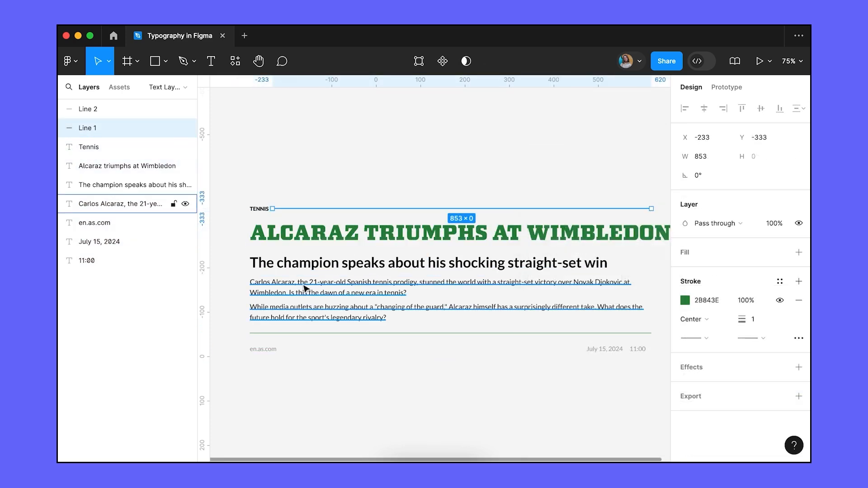
pyautogui.click(799, 348)
pyautogui.click(614, 336)
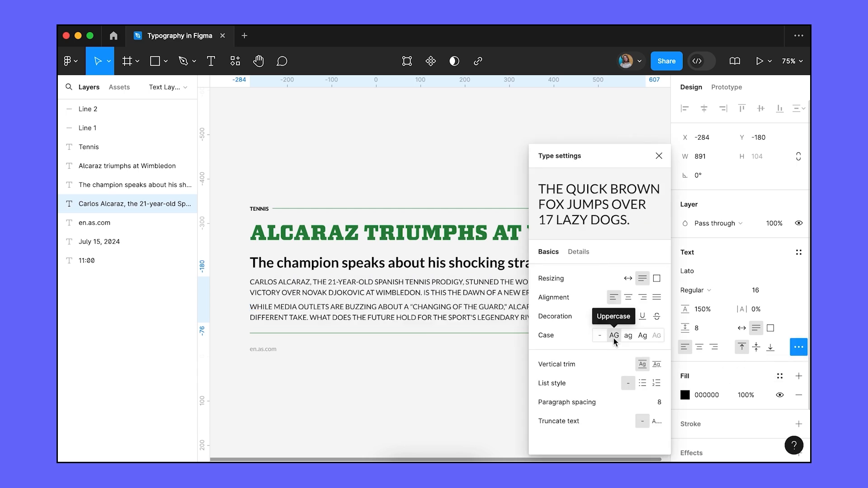
# Step: Restore the body text's letter case to As typed and close the type settings
pyautogui.click(600, 335)
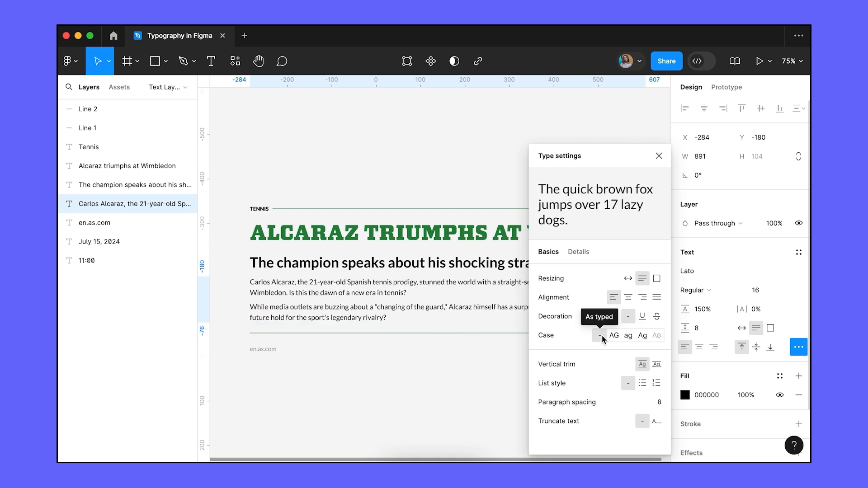
pyautogui.click(659, 156)
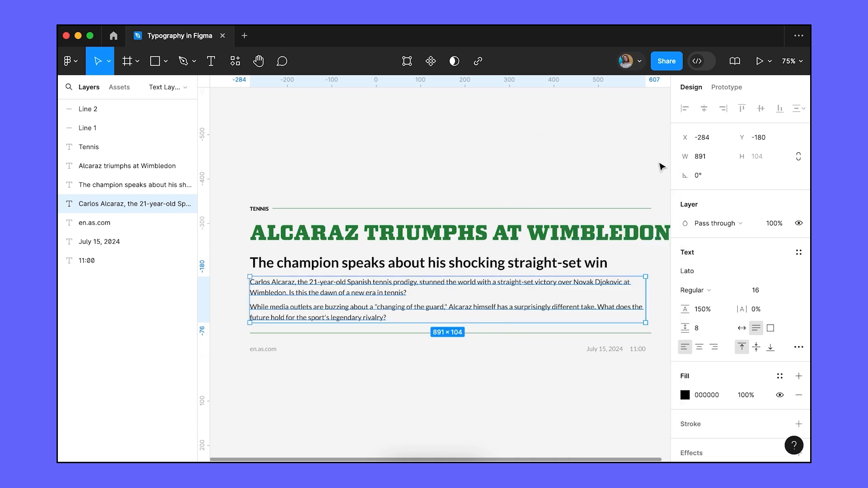
# Step: Insert a tennis ball emoji before the Tennis label and refit the line beside it to start just after the label
pyautogui.click(260, 209)
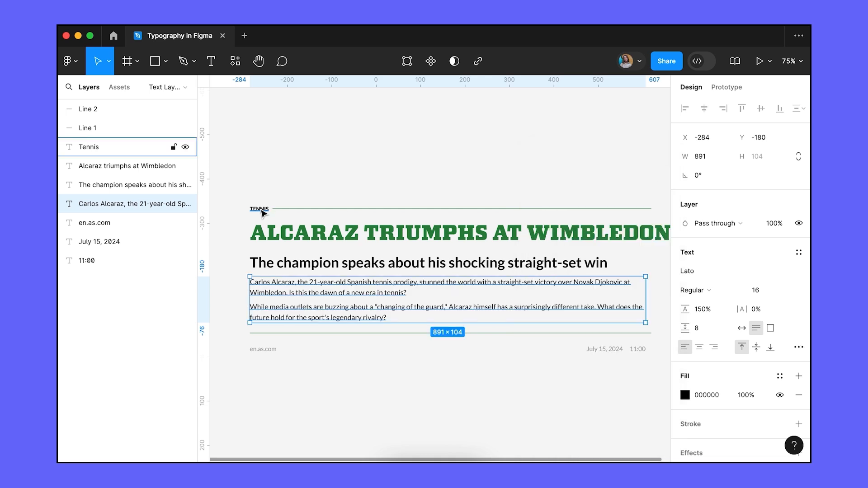
pyautogui.doubleClick(260, 209)
pyautogui.press('ctrl+super+space')
pyautogui.click(181, 234)
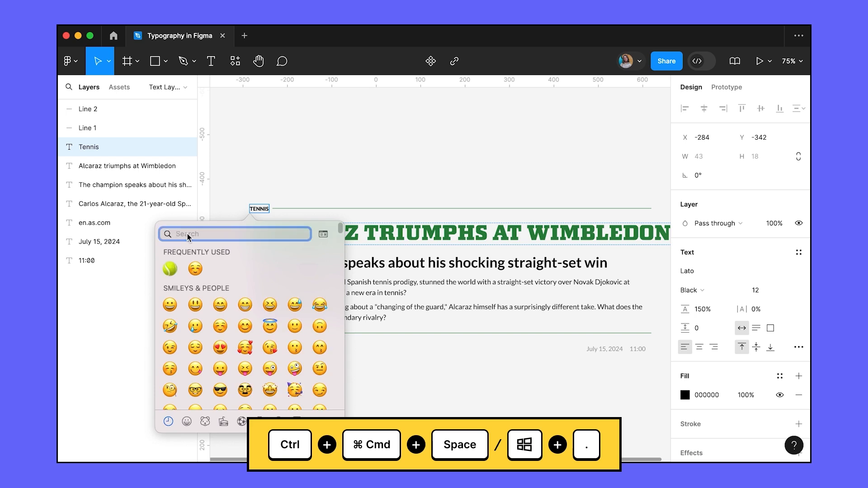
pyautogui.write('tennis')
pyautogui.click(176, 254)
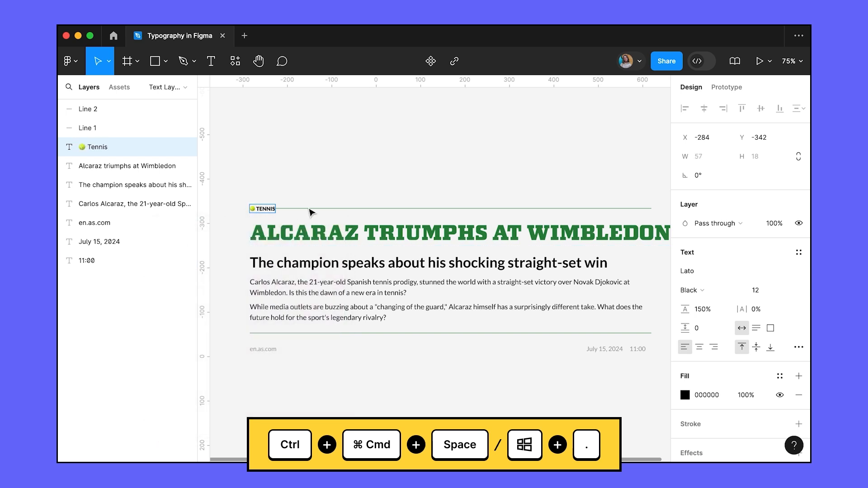
pyautogui.click(280, 208)
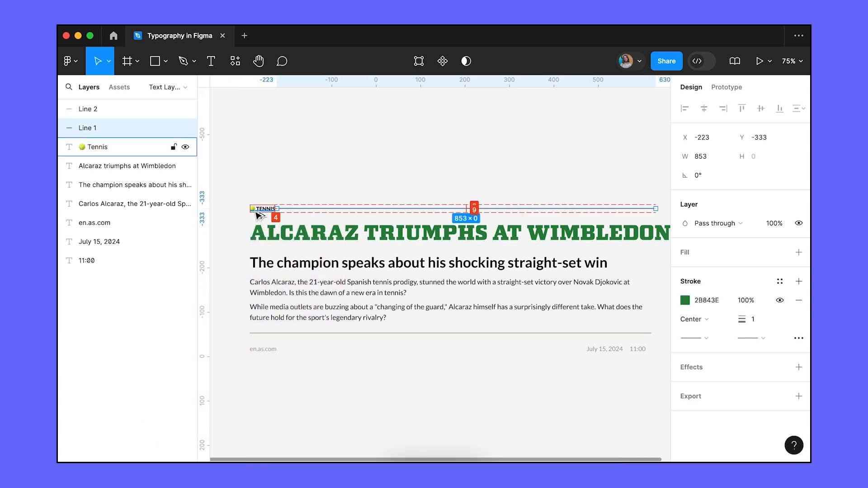
pyautogui.click(700, 156)
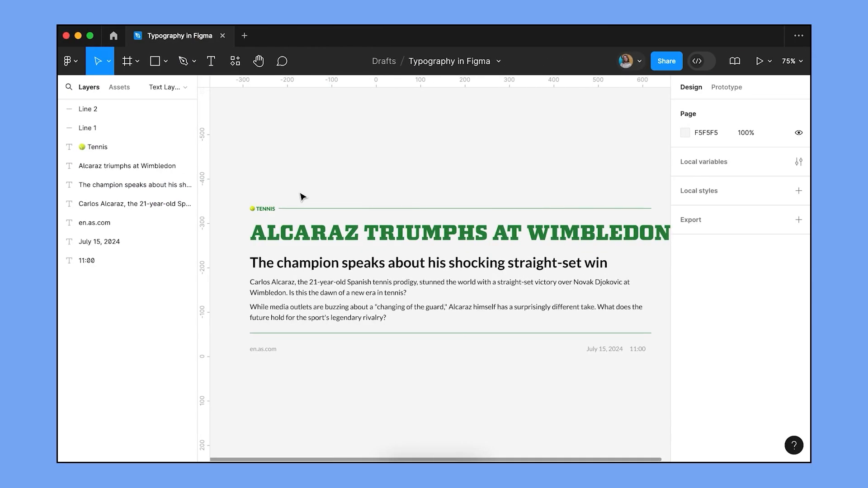
# Step: Narrow the body text and the subheading to a width of 455 px each
pyautogui.click(602, 300)
pyautogui.moveTo(646, 299); pyautogui.dragTo(452, 288)
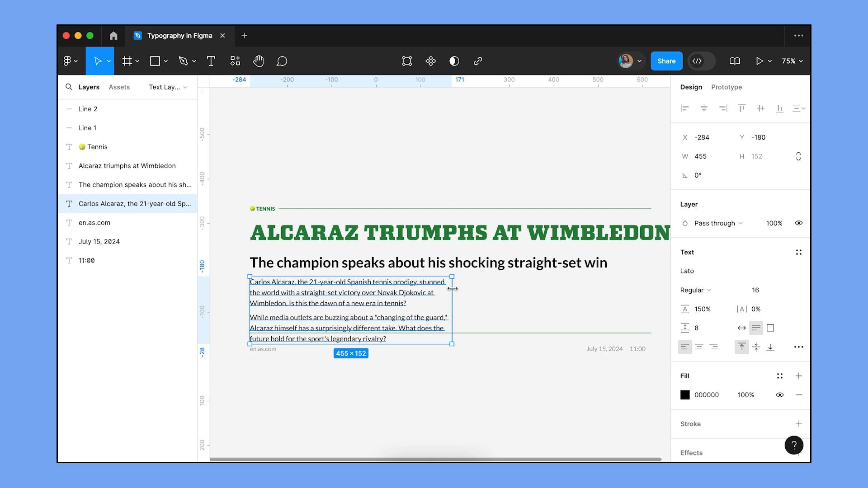
pyautogui.click(468, 267)
pyautogui.moveTo(608, 263); pyautogui.dragTo(453, 265)
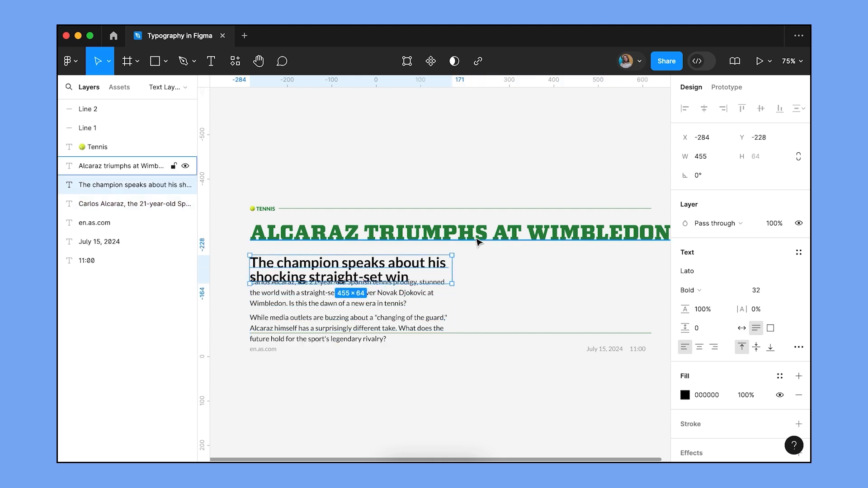
# Step: Narrow the headline's text box to about 547 px so that it wraps onto two lines
pyautogui.click(477, 242)
pyautogui.press('super+z')
pyautogui.click(468, 239)
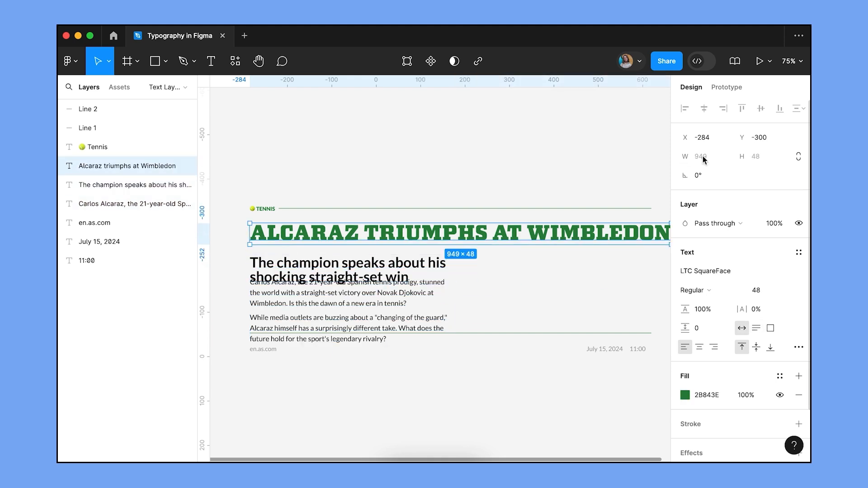
pyautogui.moveTo(670, 235); pyautogui.dragTo(489, 244)
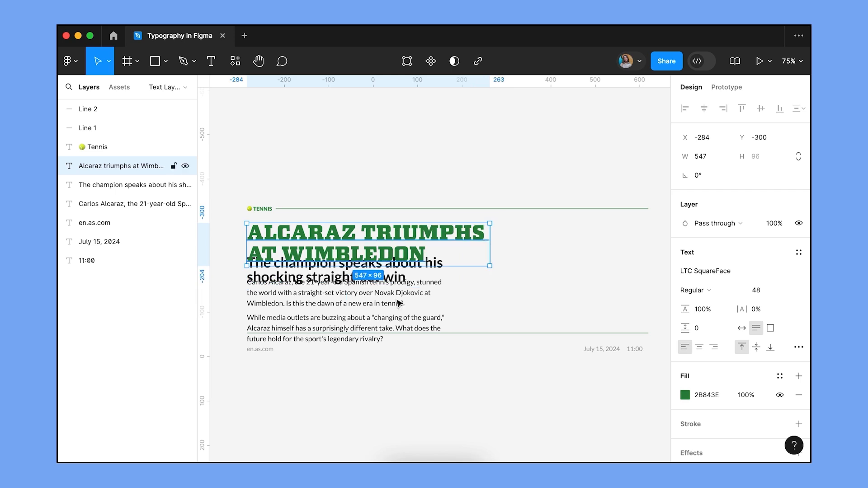
# Step: Move the body text, lower line, source, date and time down 32 px to clear the wrapped subheading
pyautogui.click(381, 311)
pyautogui.keyDown('shift'); pyautogui.click(376, 333); pyautogui.keyUp('shift')
pyautogui.keyDown('shift'); pyautogui.click(105, 261); pyautogui.keyUp('shift')
pyautogui.hotkey('shift', 'Down')
pyautogui.hotkey('shift', 'Down')
pyautogui.hotkey('shift', 'Down')
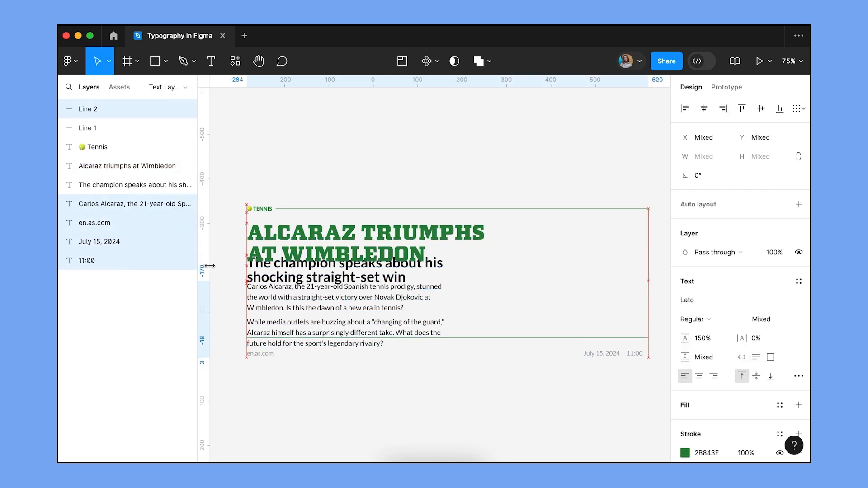
pyautogui.press('alt')
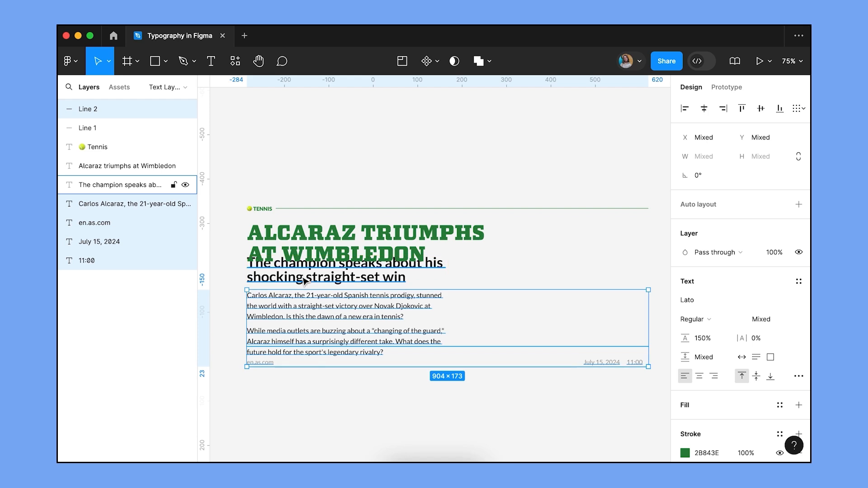
pyautogui.press('Down')
pyautogui.press('Down')
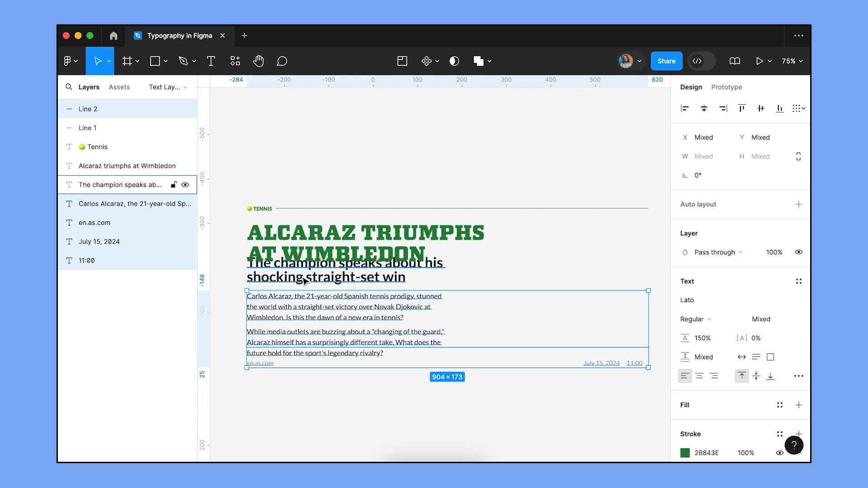
# Step: Add the subheading to the selection and move everything below the headline down 48 px
pyautogui.keyDown('shift'); pyautogui.click(304, 281); pyautogui.keyUp('shift')
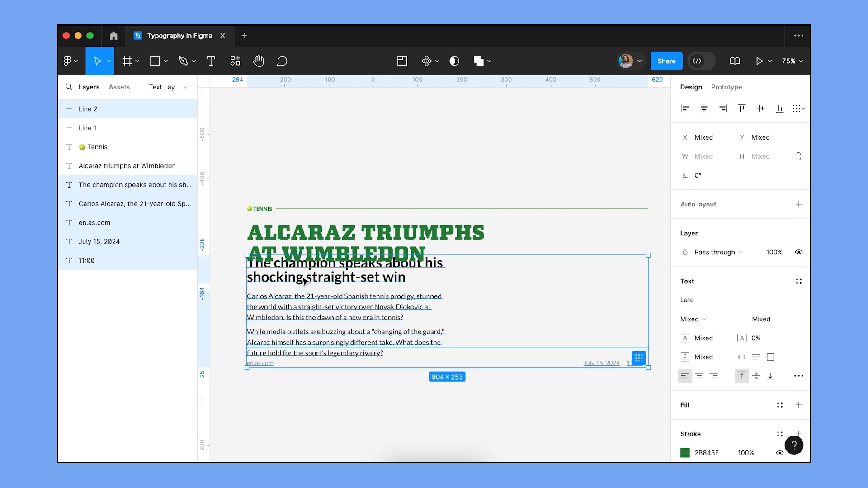
pyautogui.hotkey('shift', 'Down')
pyautogui.hotkey('shift', 'Down')
pyautogui.hotkey('shift', 'Down')
pyautogui.hotkey('shift', 'Down')
pyautogui.press('Down')
pyautogui.press('Down')
pyautogui.press('Down')
pyautogui.press('Down')
pyautogui.press('Down')
pyautogui.press('Down')
pyautogui.press('Down')
pyautogui.press('Down')
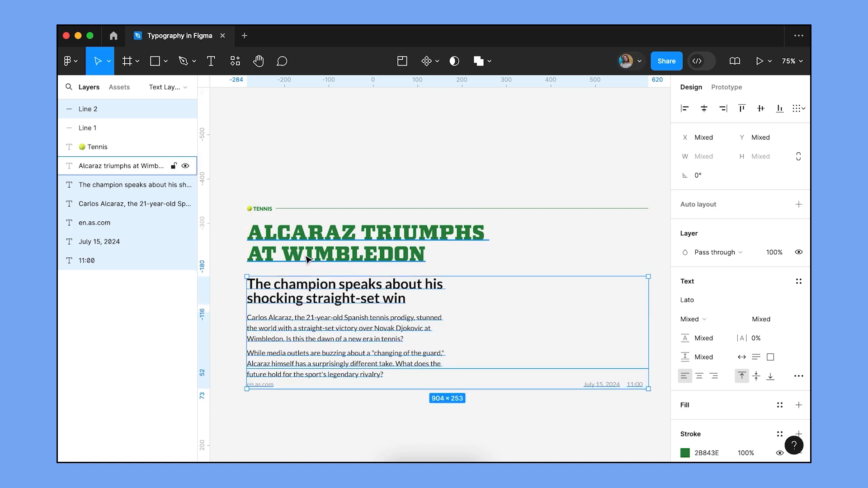
# Step: Move the lower line, source, date and time down 48 px so they sit below the body text
pyautogui.click(496, 369)
pyautogui.keyDown('shift'); pyautogui.click(601, 385); pyautogui.keyUp('shift')
pyautogui.keyDown('shift'); pyautogui.click(634, 385); pyautogui.keyUp('shift')
pyautogui.keyDown('shift'); pyautogui.click(258, 385); pyautogui.keyUp('shift')
pyautogui.hotkey('shift', 'Down')
pyautogui.hotkey('shift', 'Down')
pyautogui.hotkey('shift', 'Down')
pyautogui.hotkey('shift', 'Down')
pyautogui.press('Down')
pyautogui.press('Down')
pyautogui.press('Down')
pyautogui.press('Down')
pyautogui.press('Down')
pyautogui.press('Down')
pyautogui.press('Down')
pyautogui.press('Down')
pyautogui.keyDown('shift'); pyautogui.click(275, 389); pyautogui.keyUp('shift')
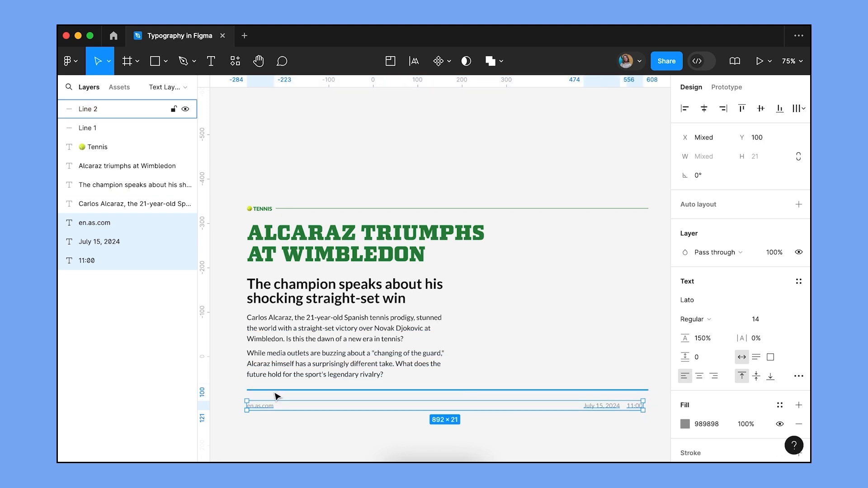
# Step: Shorten both divider lines to end at the 455 px column edge and align the date and time to that edge
pyautogui.click(276, 390)
pyautogui.keyDown('shift'); pyautogui.click(310, 208); pyautogui.keyUp('shift')
pyautogui.moveTo(649, 270); pyautogui.dragTo(452, 271)
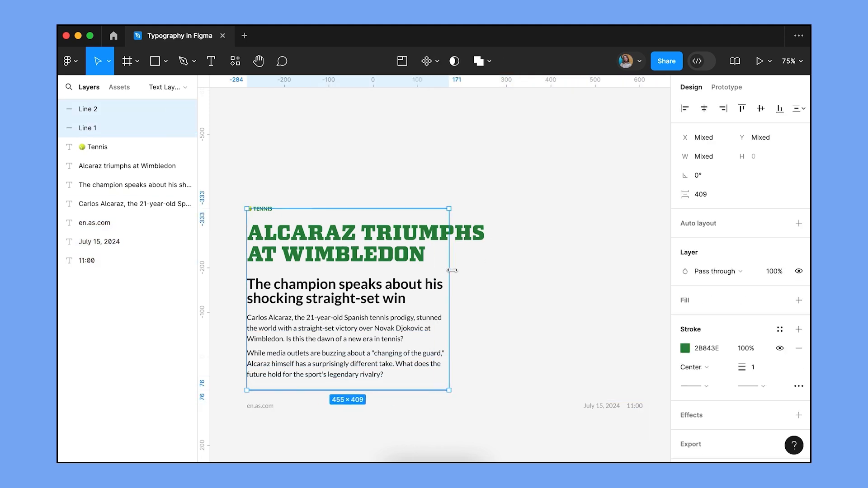
pyautogui.moveTo(644, 389); pyautogui.dragTo(413, 407)
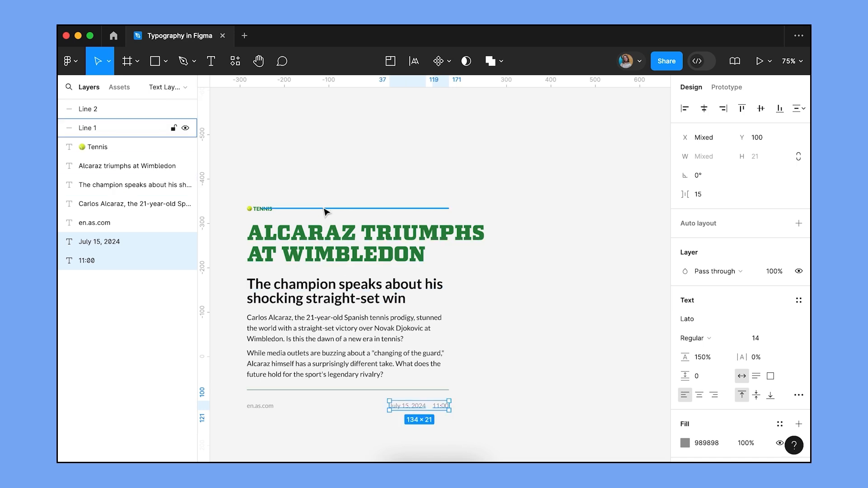
# Step: Refit the upper line to 390 px wide, from just after the Tennis label to the column's edge
pyautogui.click(91, 128)
pyautogui.moveTo(247, 209); pyautogui.dragTo(280, 209)
pyautogui.press('alt')
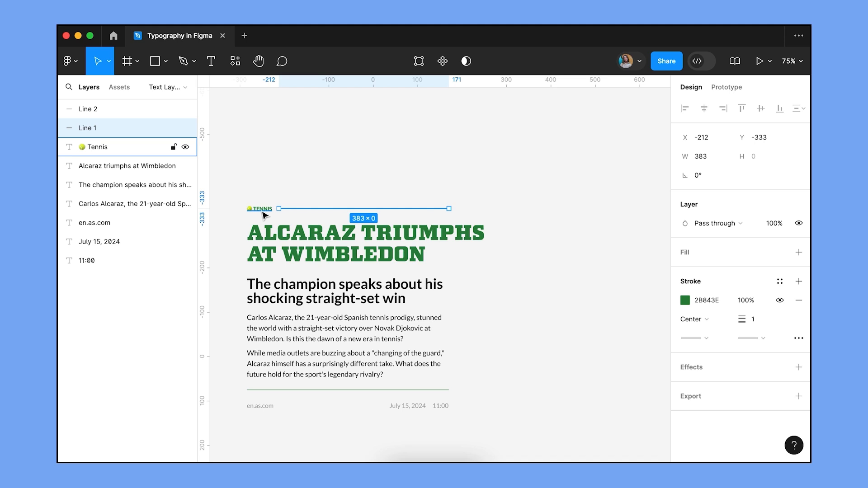
pyautogui.press('Left')
pyautogui.press('Left')
pyautogui.press('Left')
pyautogui.press('Left')
pyautogui.press('Left')
pyautogui.press('Left')
pyautogui.press('Left')
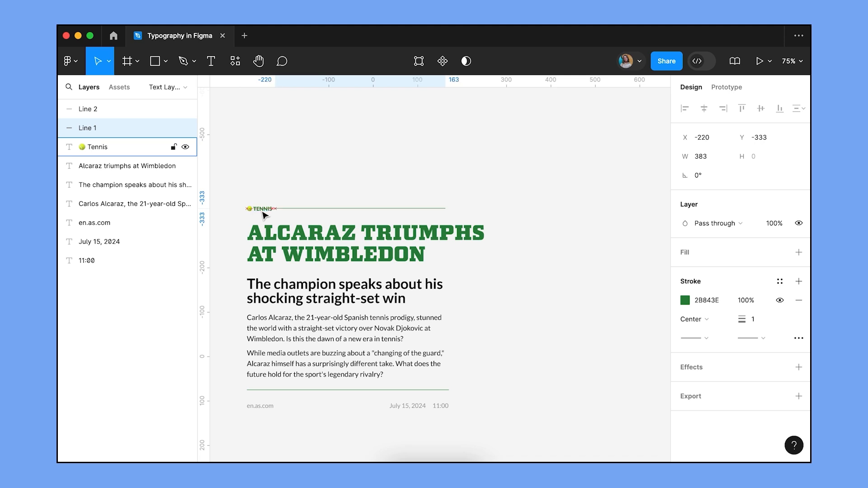
pyautogui.moveTo(446, 209); pyautogui.dragTo(450, 209)
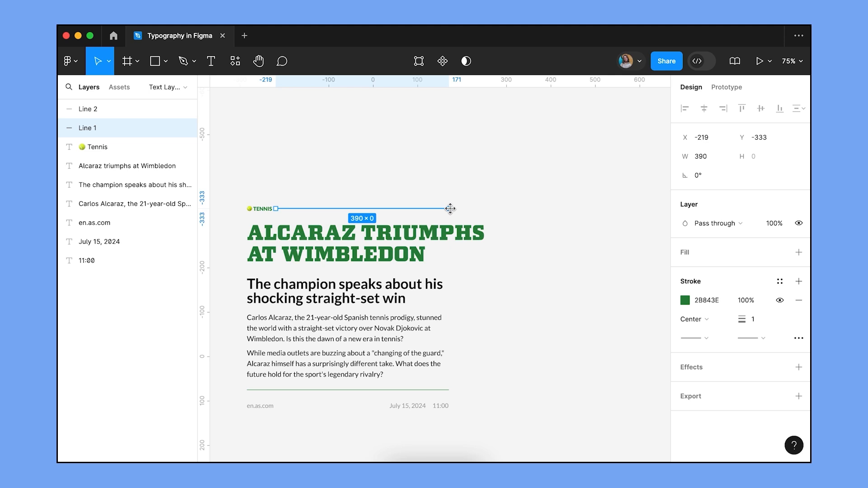
# Step: Scale the headline down proportionally to the 455 px column width
pyautogui.click(479, 237)
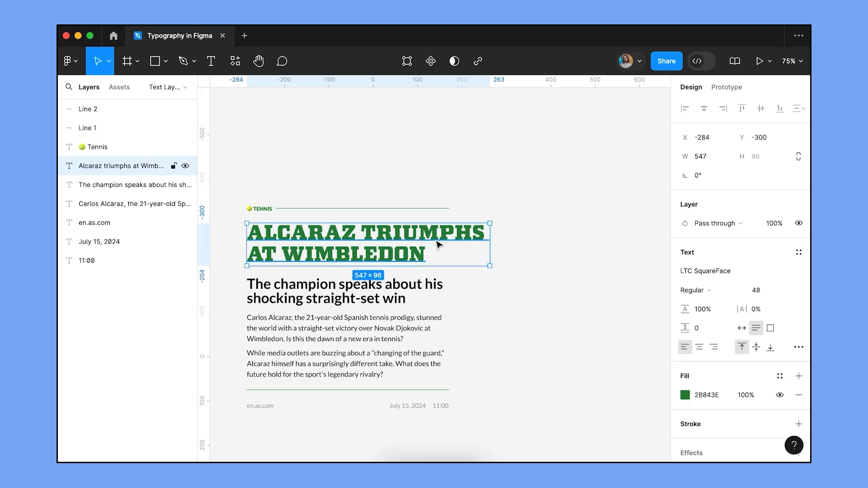
pyautogui.moveTo(488, 265)
pyautogui.mouseDown()
pyautogui.moveTo(452, 267)
pyautogui.moveTo(478, 265)
pyautogui.mouseUp()
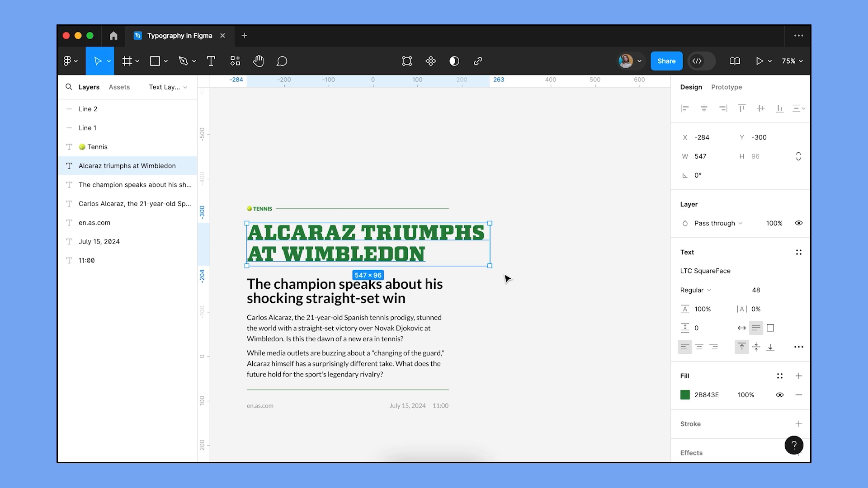
pyautogui.press('k')
pyautogui.moveTo(490, 266); pyautogui.dragTo(452, 254)
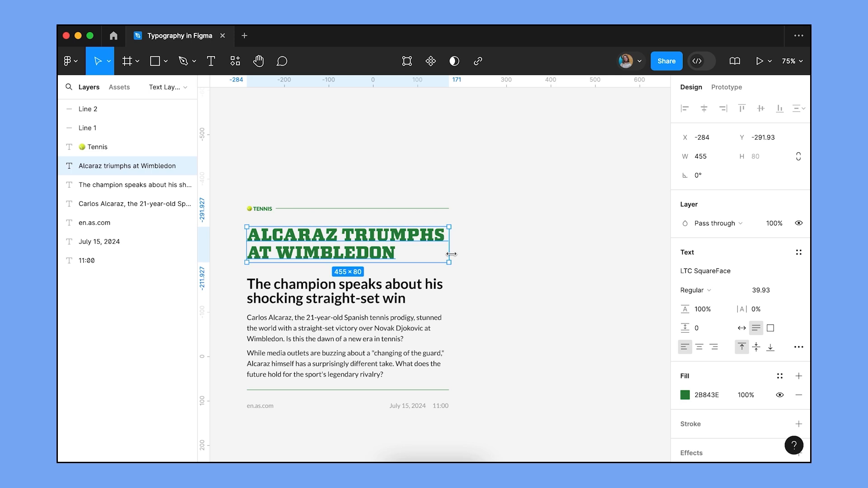
# Step: Round the headline's font size to 40 and its Y position to -291
pyautogui.click(764, 294)
pyautogui.write('40')
pyautogui.press('Return')
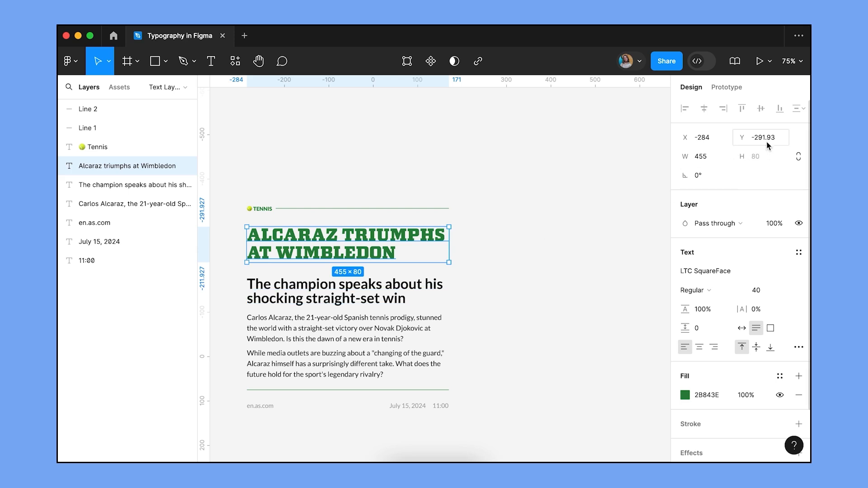
pyautogui.moveTo(767, 137); pyautogui.dragTo(779, 142)
pyautogui.press('BackSpace')
pyautogui.press('Return')
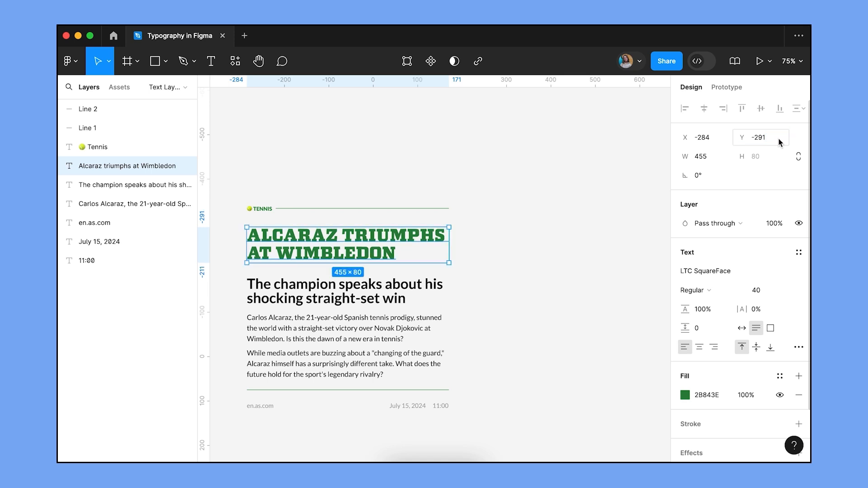
# Step: Move the headline up 9 px towards the Tennis label and everything below the headline up 16 px
pyautogui.press('alt')
pyautogui.hotkey('shift', 'Up')
pyautogui.press('Down')
pyautogui.moveTo(242, 266); pyautogui.dragTo(451, 423)
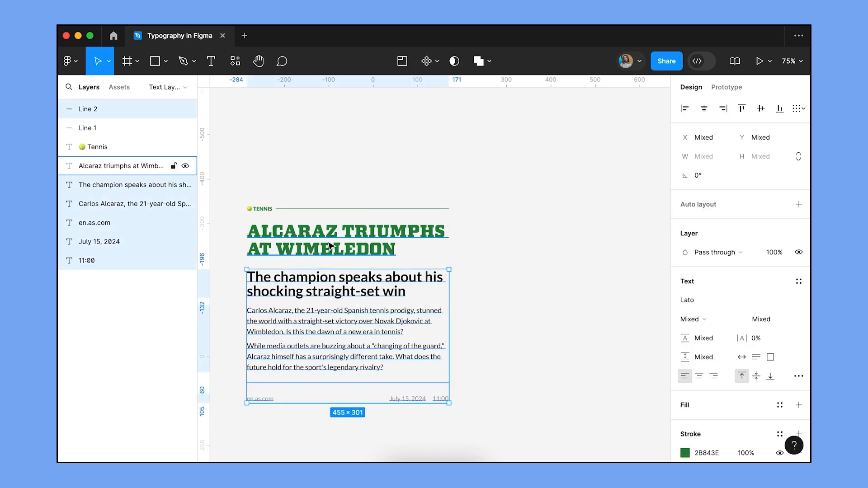
pyautogui.click(498, 276)
pyautogui.hscroll(-5, 497, 276)
pyautogui.scroll(-1, 498, 276)
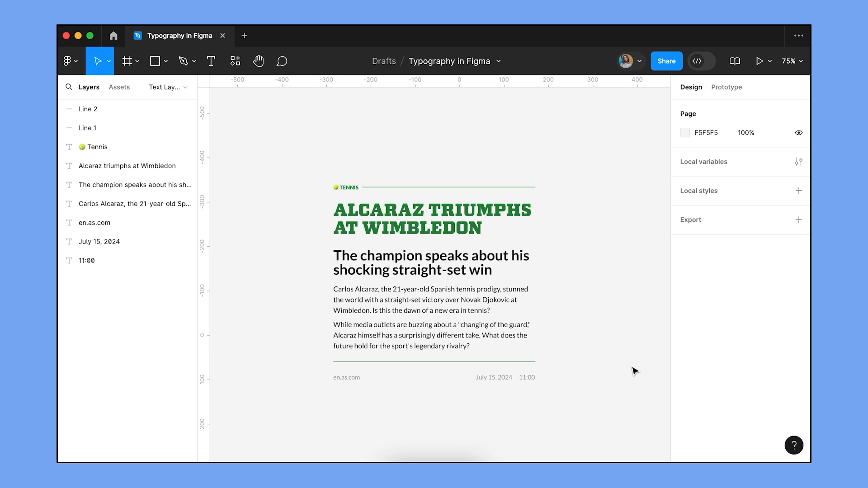
# Step: Draw a rectangle covering the whole article, with fill F84BAC and 20% opacity
pyautogui.press('r')
pyautogui.moveTo(333, 183); pyautogui.dragTo(535, 382)
pyautogui.click(705, 271)
pyautogui.write('f84bac')
pyautogui.press('Return')
pyautogui.press('2')
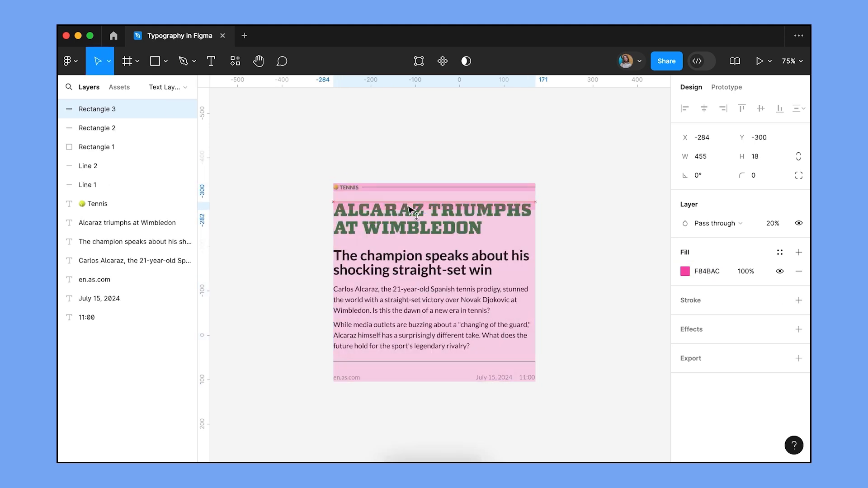
# Step: Place copies of the pink overlay on the headline, subheading, body text and source row, each fitted to its block's height
pyautogui.moveTo(406, 223); pyautogui.dragTo(393, 302)
pyautogui.moveTo(390, 313); pyautogui.dragTo(389, 351)
pyautogui.moveTo(389, 340); pyautogui.dragTo(388, 429)
pyautogui.moveTo(388, 440); pyautogui.dragTo(388, 382)
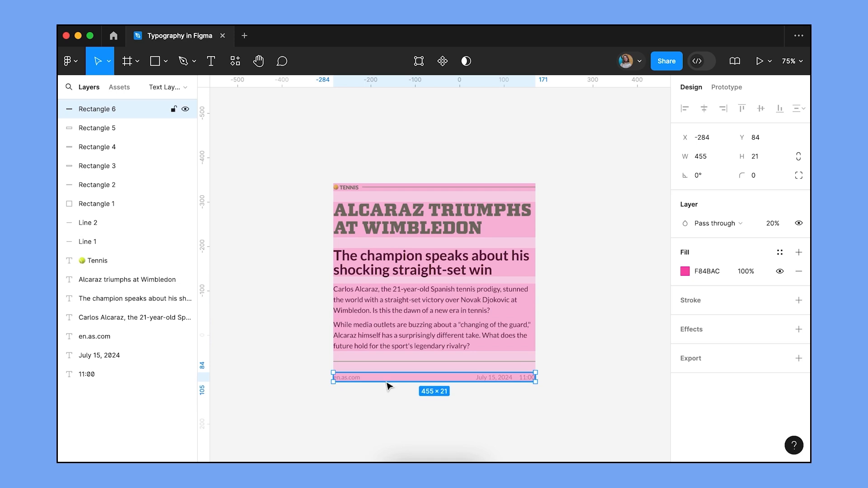
pyautogui.click(583, 330)
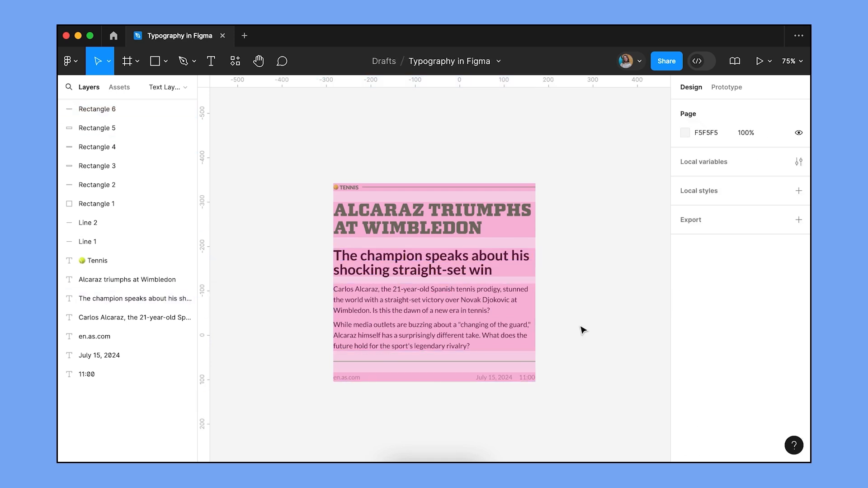
pyautogui.click(491, 325)
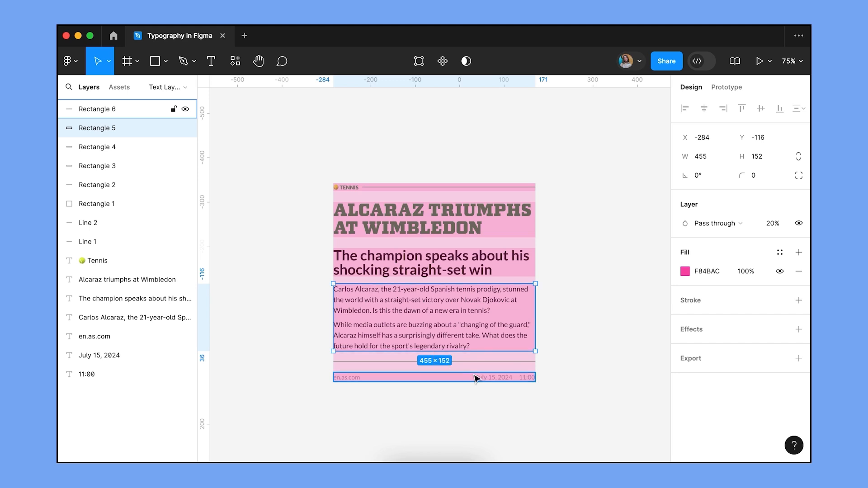
# Step: Draw a 56 × 56 px square beside the article, with fill F84BAC and 50% opacity
pyautogui.press('r')
pyautogui.moveTo(287, 235); pyautogui.dragTo(312, 250)
pyautogui.click(709, 271)
pyautogui.write('f84bac')
pyautogui.press('Return')
pyautogui.press('5')
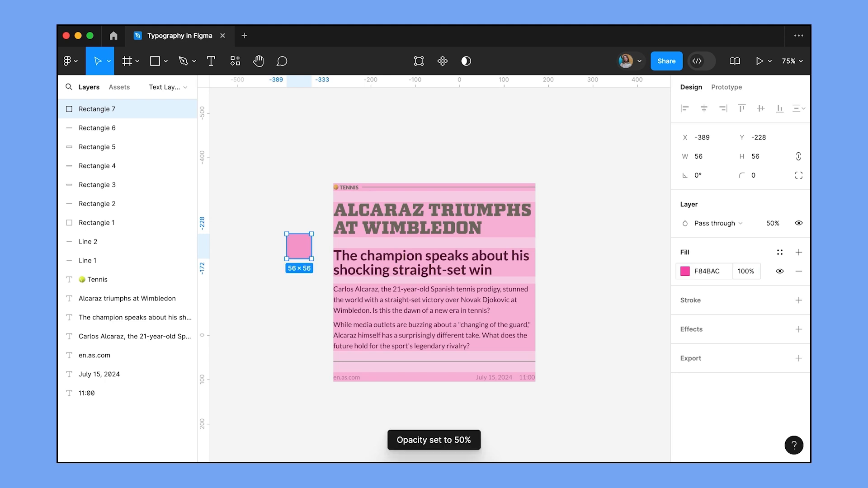
# Step: Place the pink square and three copies diagonally outside the article's four corners as padding markers
pyautogui.moveTo(304, 248); pyautogui.dragTo(551, 174)
pyautogui.keyDown('shift'); pyautogui.click(321, 171); pyautogui.keyUp('shift')
pyautogui.moveTo(321, 171); pyautogui.dragTo(338, 392)
pyautogui.click(341, 427)
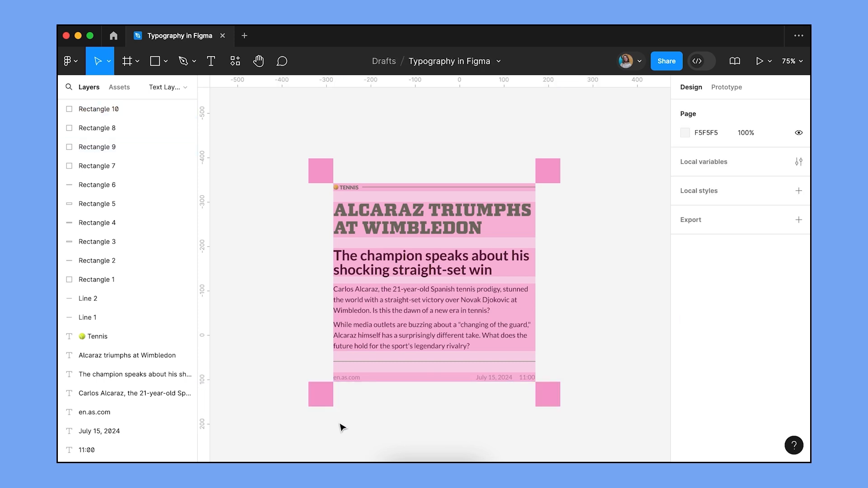
# Step: Draw a 567 × 559 frame around the article, reaching the outer corners of the four pink padding squares
pyautogui.press('f')
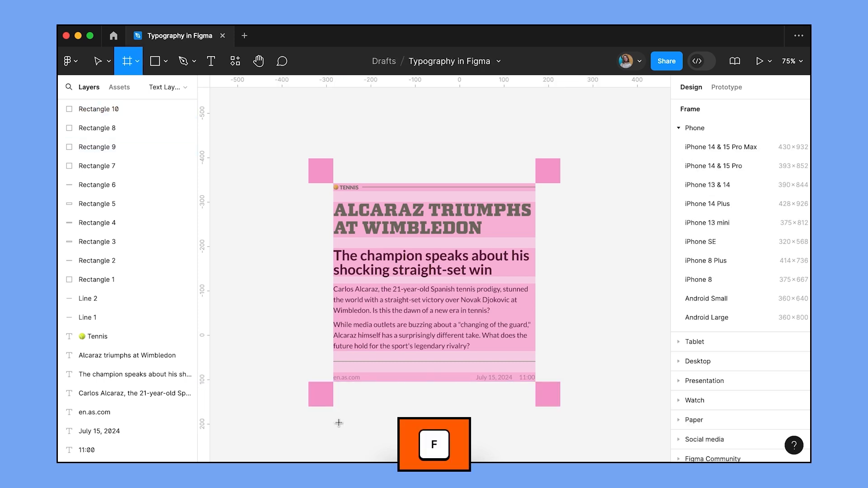
pyautogui.moveTo(308, 159); pyautogui.dragTo(561, 408)
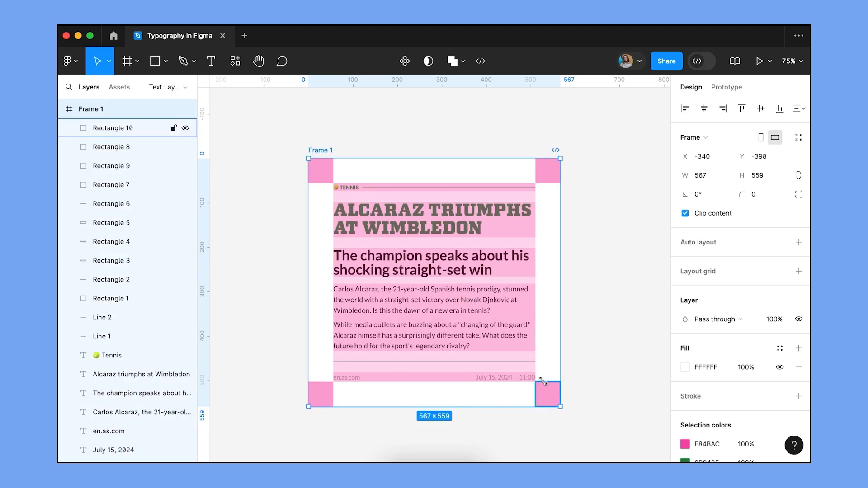
# Step: Check the large pink overlay's distances to the frame edges, and delete all ten pink overlay rectangles from the frame
pyautogui.click(531, 370)
pyautogui.press('alt')
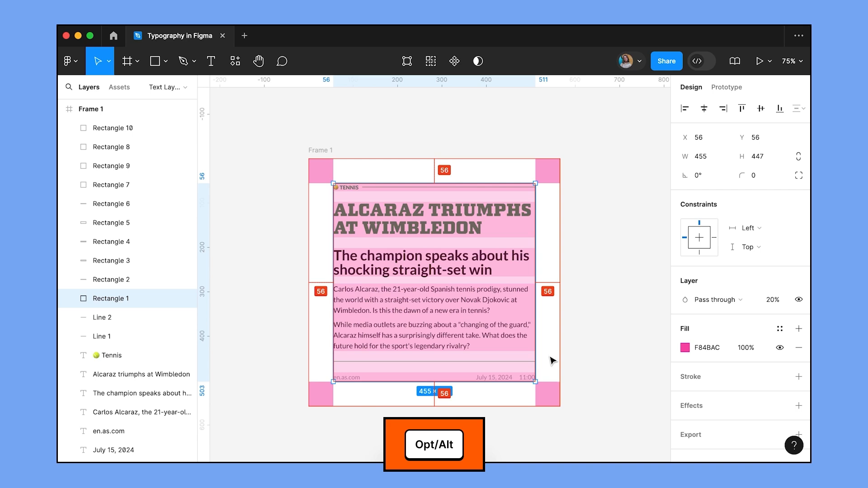
pyautogui.keyDown('shift'); pyautogui.click(147, 130); pyautogui.keyUp('shift')
pyautogui.press('Delete')
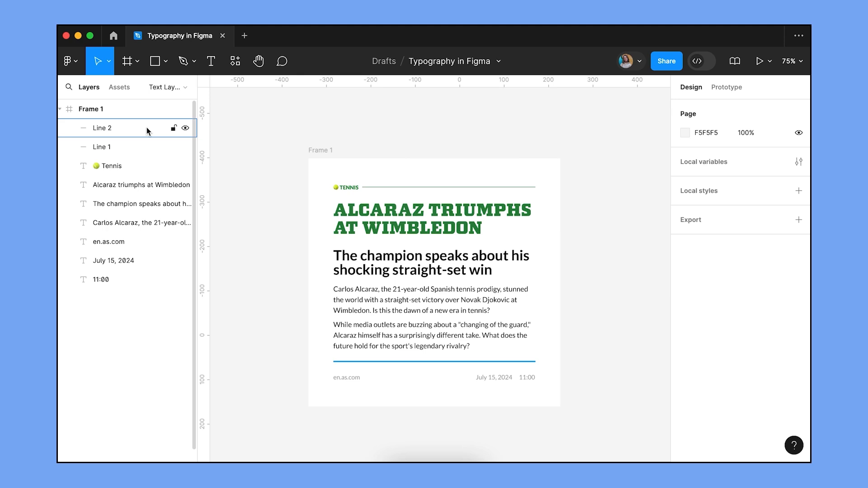
# Step: Try the bright green fill 08FFA0 as the article frame's background
pyautogui.click(90, 109)
pyautogui.click(710, 367)
pyautogui.write('08FFA0')
pyautogui.press('Return')
# Step: Try F84BAC in place of the frame's green, grey and black selection colors, leaving only the background's color
pyautogui.scroll(-3, 704, 398)
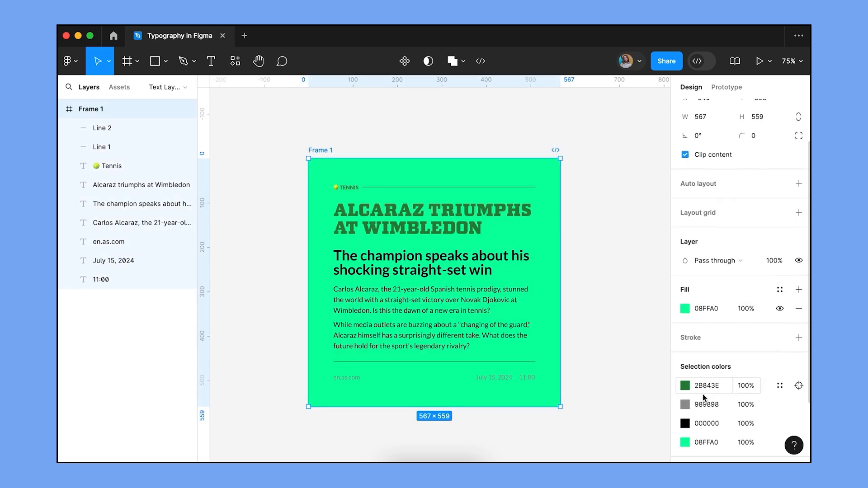
pyautogui.click(705, 379)
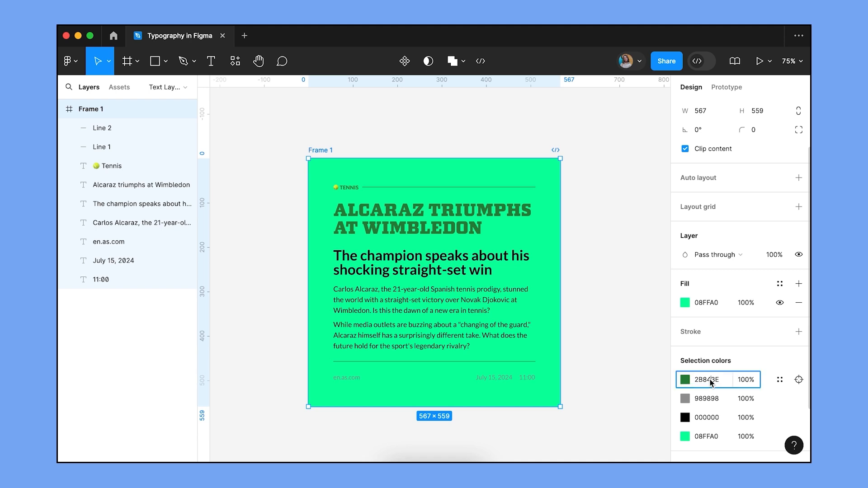
pyautogui.write('f84bac')
pyautogui.hotkey('ctrl', 'a')
pyautogui.hotkey('ctrl', 'c')
pyautogui.click(708, 398)
pyautogui.hotkey('ctrl', 'v')
pyautogui.click(709, 417)
pyautogui.hotkey('ctrl', 'v')
pyautogui.press('Return')
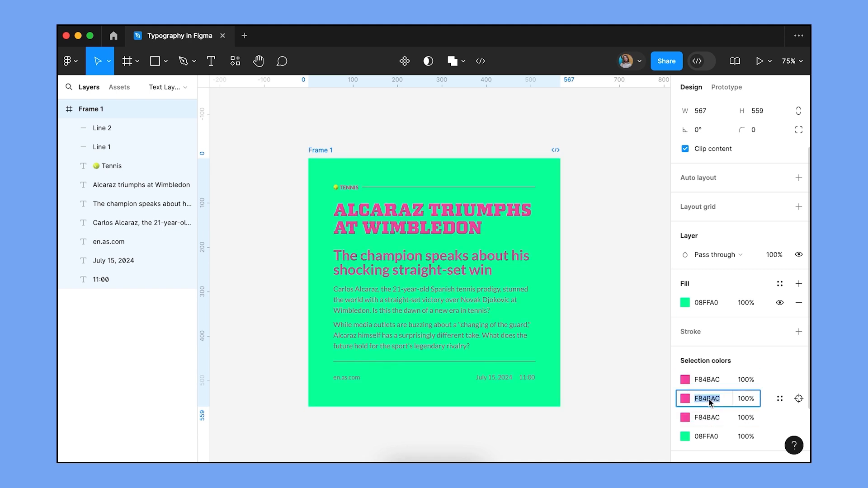
pyautogui.click(628, 391)
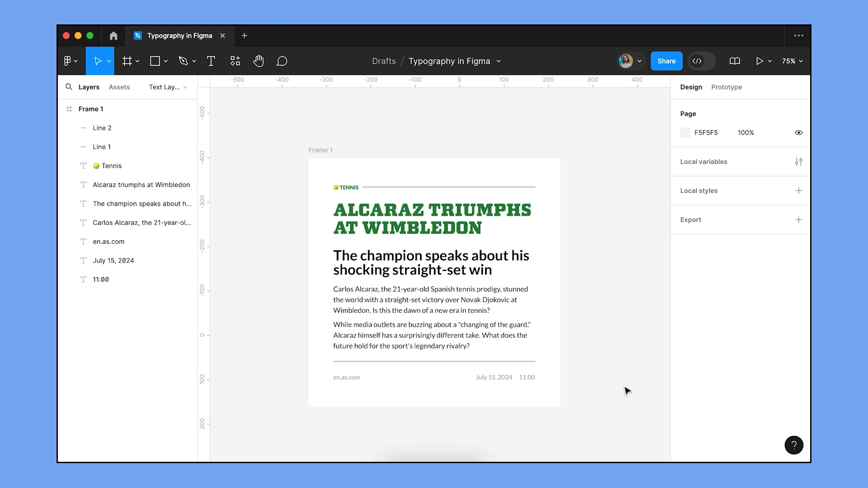
# Step: Create a text style from the headline, named H1 with the description "This is a Heading 1"
pyautogui.click(444, 222)
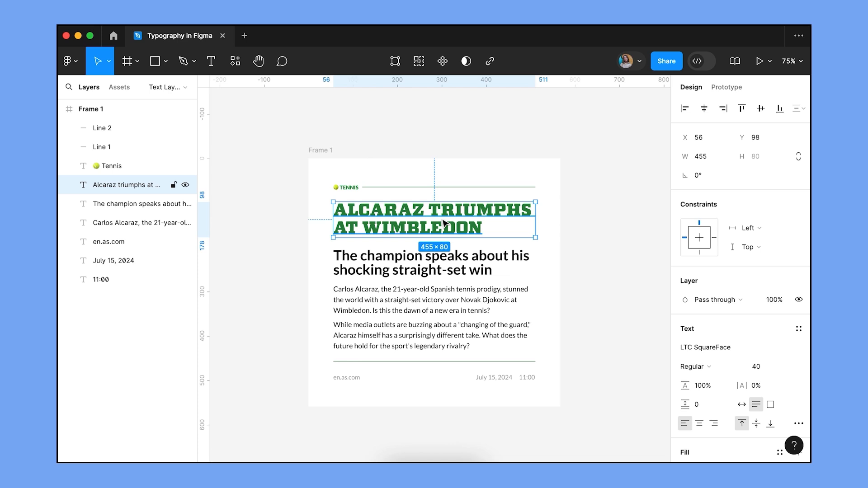
pyautogui.click(799, 330)
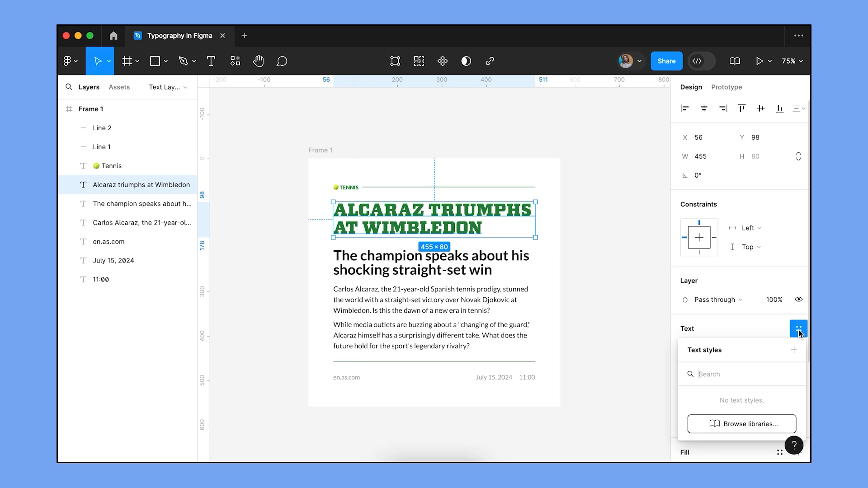
pyautogui.click(795, 351)
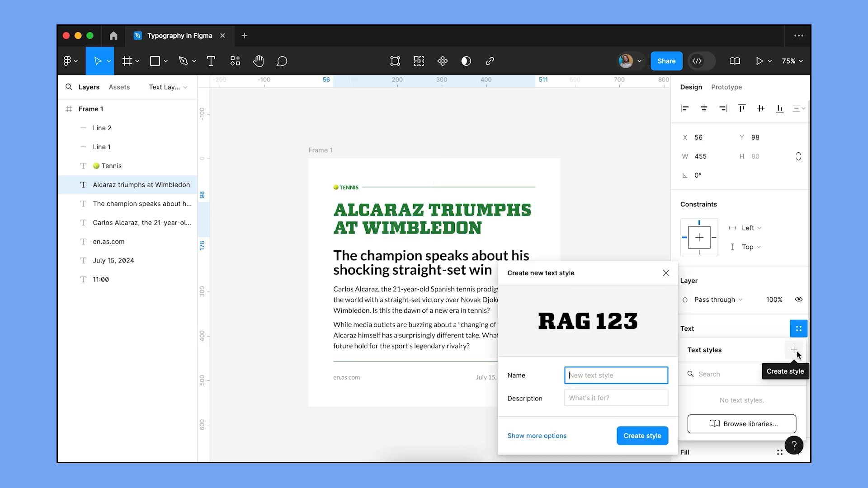
pyautogui.write('H1')
pyautogui.click(637, 400)
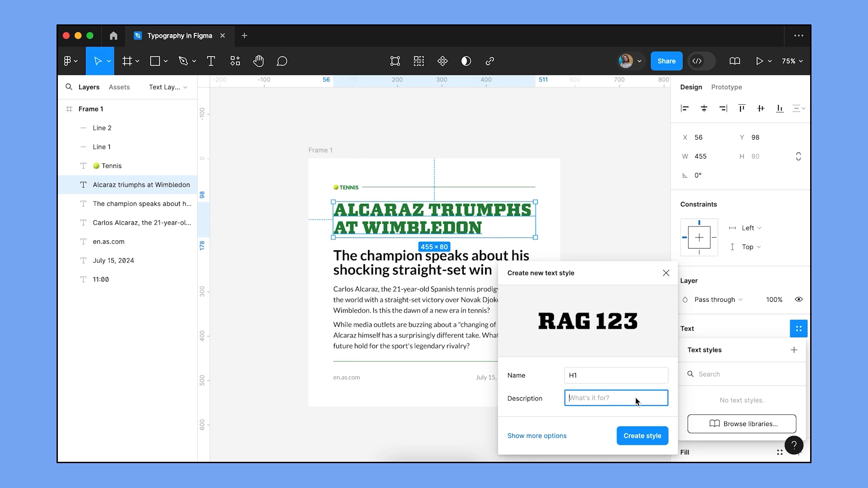
pyautogui.write('This i')
pyautogui.write('a Heading 1')
pyautogui.click(644, 437)
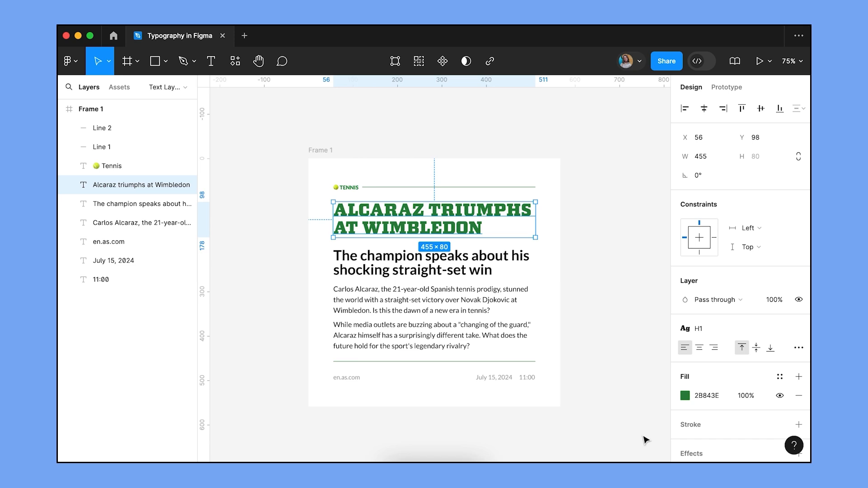
pyautogui.click(645, 439)
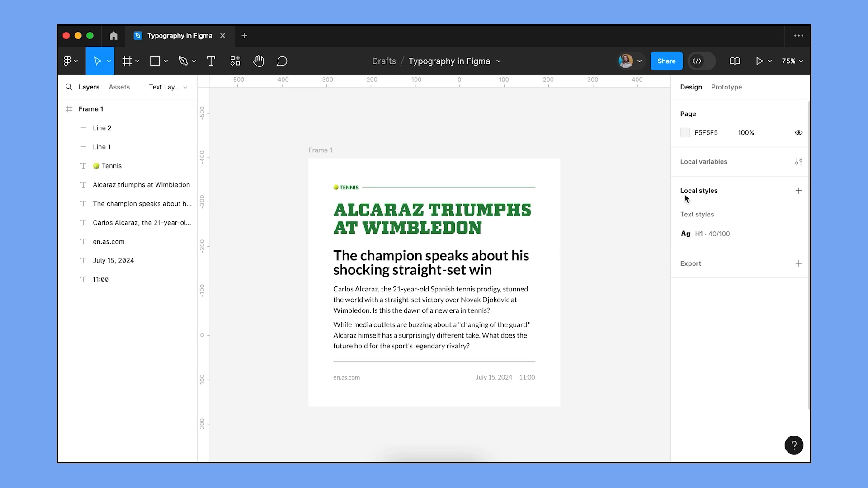
# Step: Start a new local text style named H2 with the description "This is a Heading 2"
pyautogui.click(798, 191)
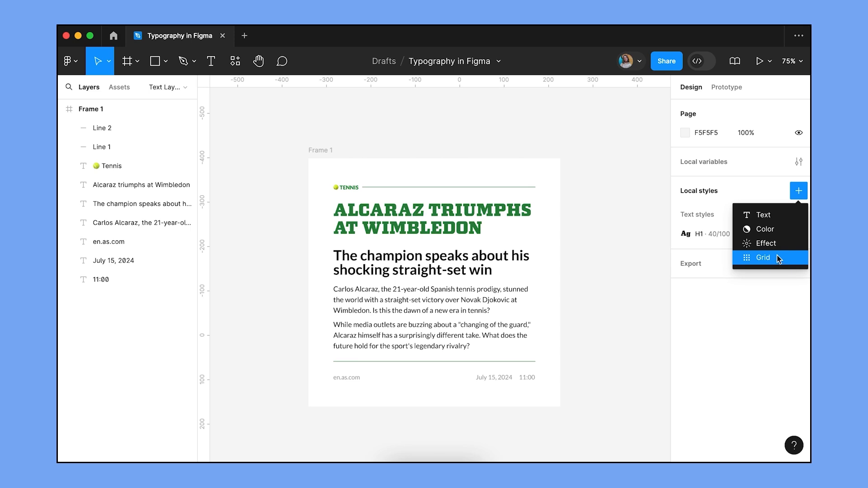
pyautogui.click(767, 216)
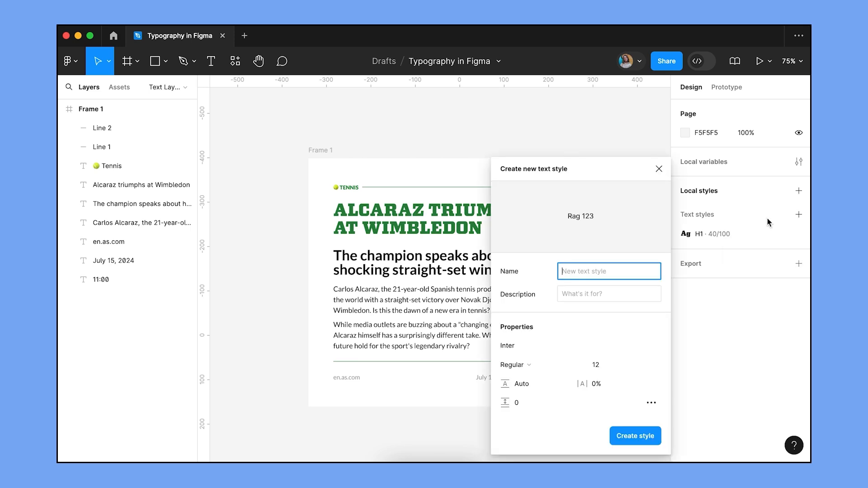
pyautogui.write('H2')
pyautogui.press('Tab')
pyautogui.write('This is a Heading 2')
# Step: Define the H2 style as Lato Bold, size 32, line height 100%, and create it
pyautogui.click(541, 345)
pyautogui.write('Lat')
pyautogui.click(374, 219)
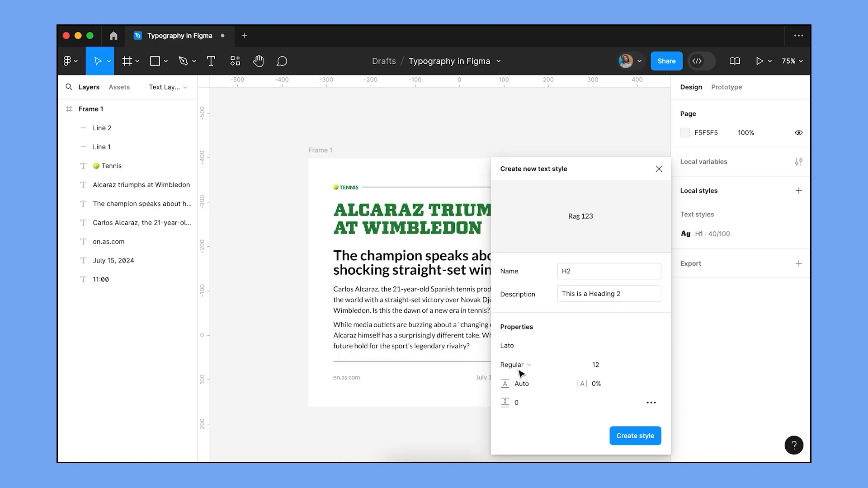
pyautogui.click(514, 366)
pyautogui.click(501, 398)
pyautogui.press('Tab')
pyautogui.write('32')
pyautogui.click(534, 387)
pyautogui.write('100%')
pyautogui.click(634, 435)
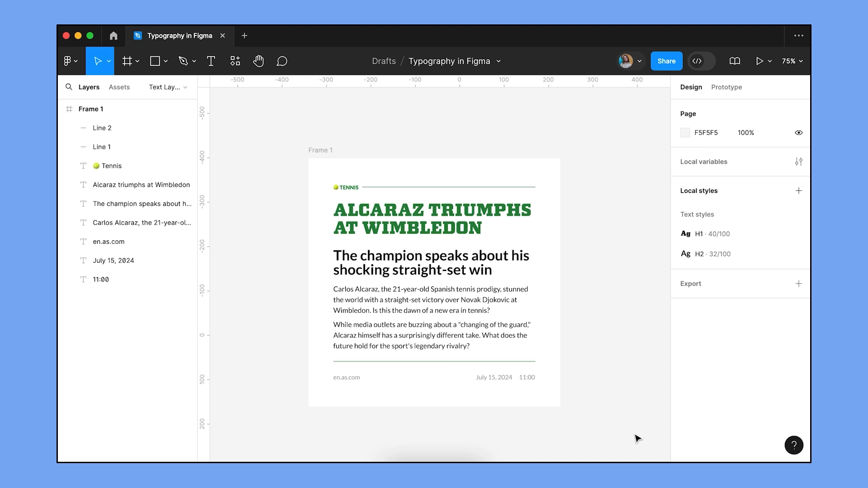
# Step: Apply the H2 text style to the subheading about the champion's straight-set win
pyautogui.click(497, 269)
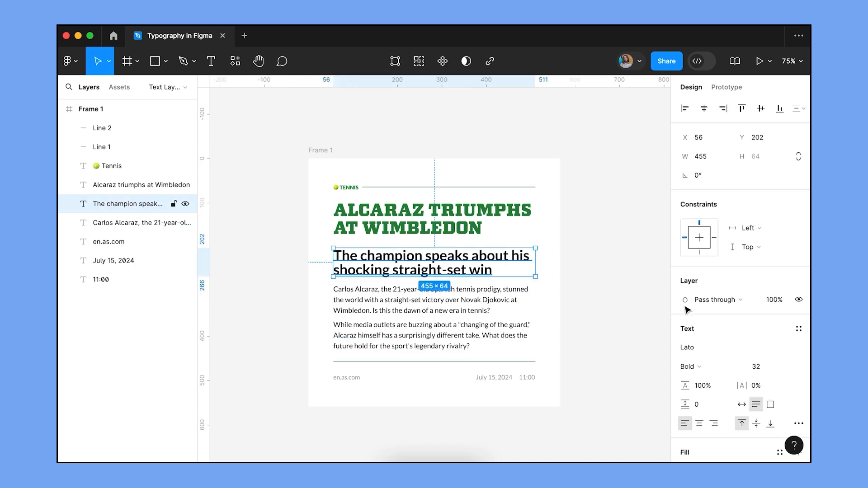
pyautogui.click(799, 329)
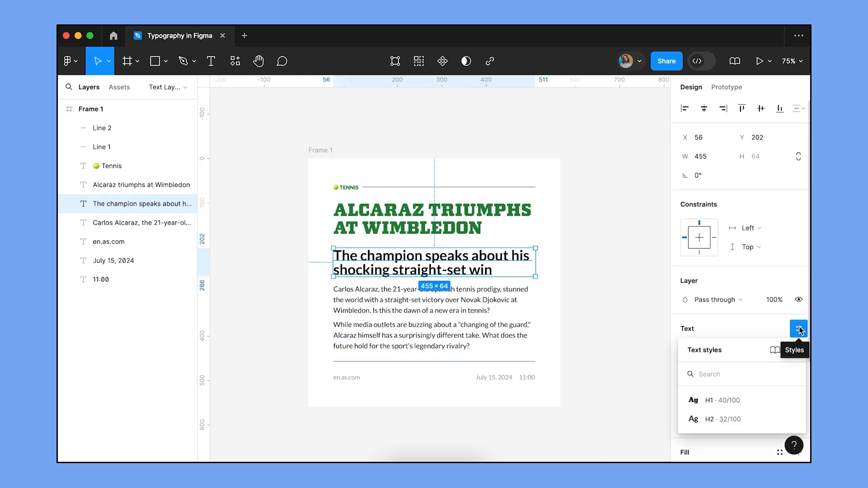
pyautogui.click(737, 420)
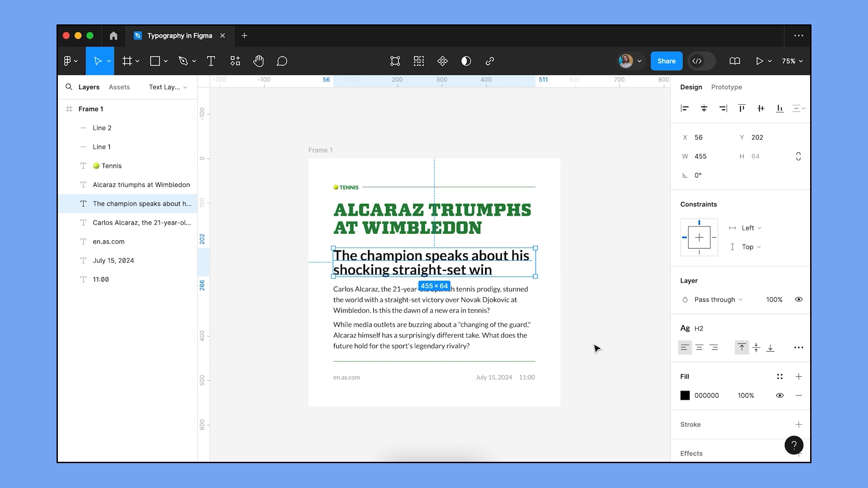
pyautogui.click(595, 346)
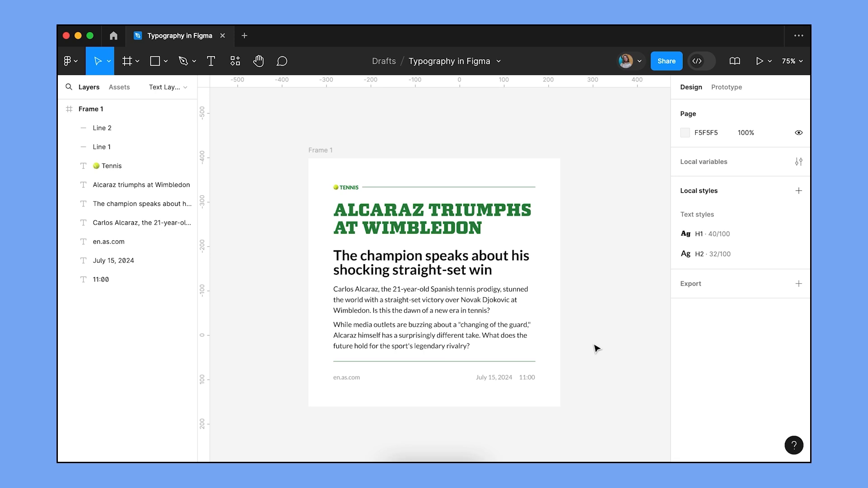
# Step: Edit the local H2 text style to try the Black weight, and restore Bold
pyautogui.moveTo(797, 258)
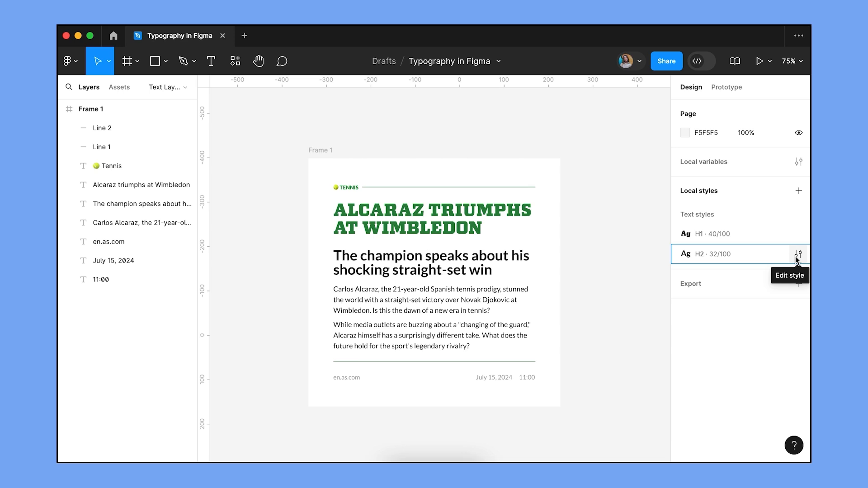
pyautogui.click(798, 255)
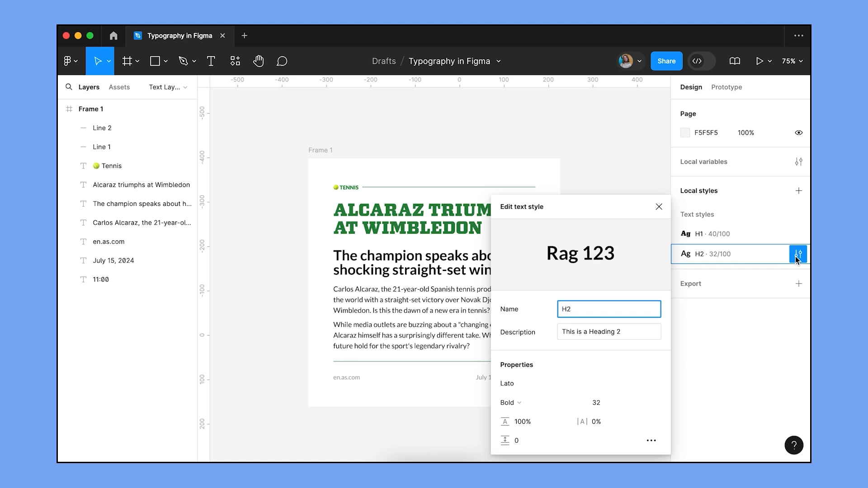
pyautogui.click(582, 403)
pyautogui.click(534, 417)
pyautogui.click(535, 402)
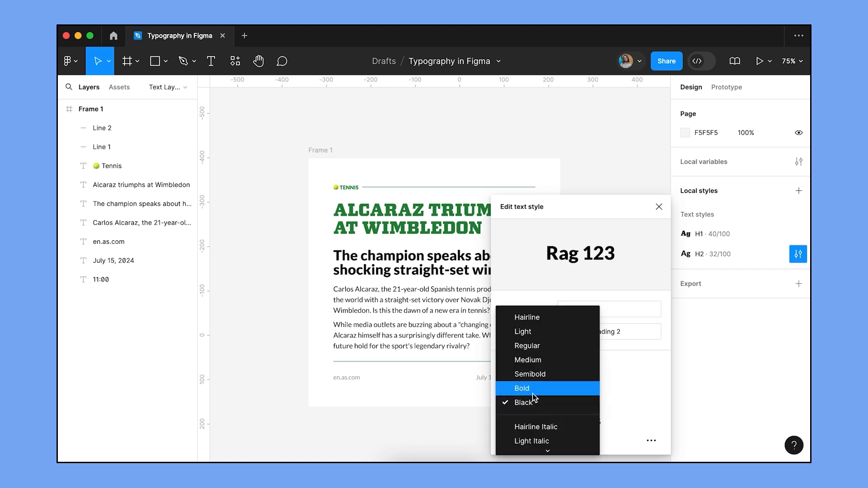
pyautogui.click(533, 389)
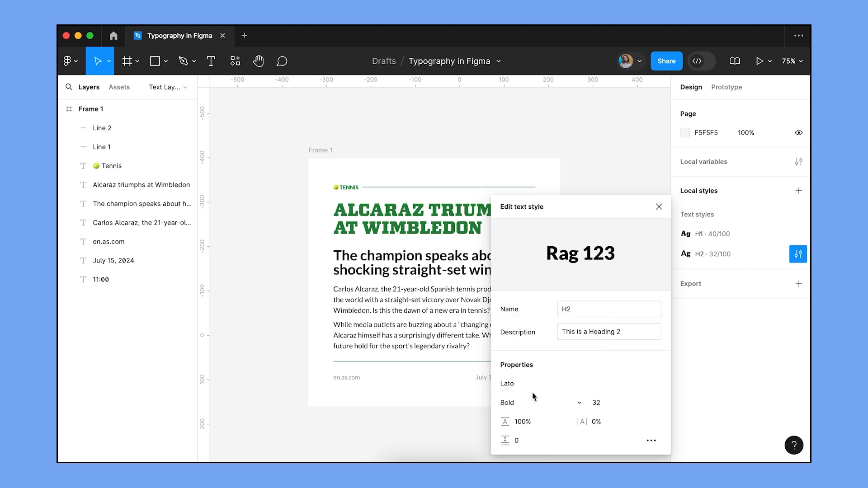
pyautogui.click(608, 186)
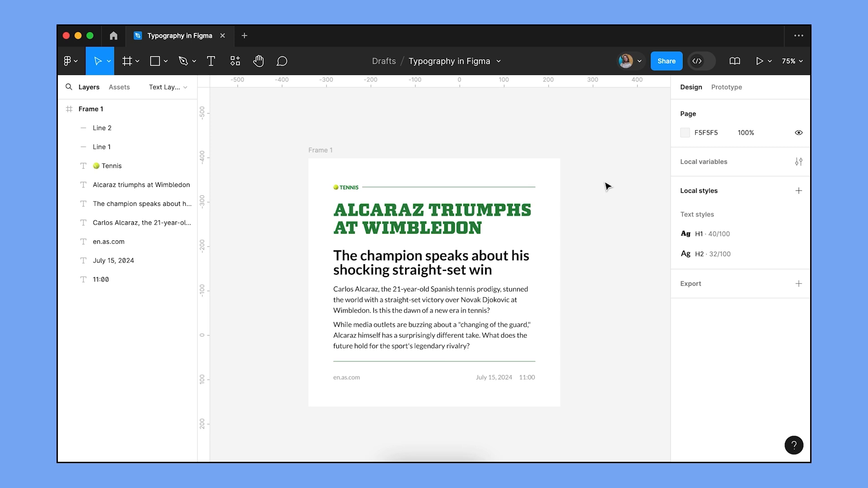
# Step: With the body text selected, edit the H2 style to try the Regular weight, and restore Bold
pyautogui.click(471, 309)
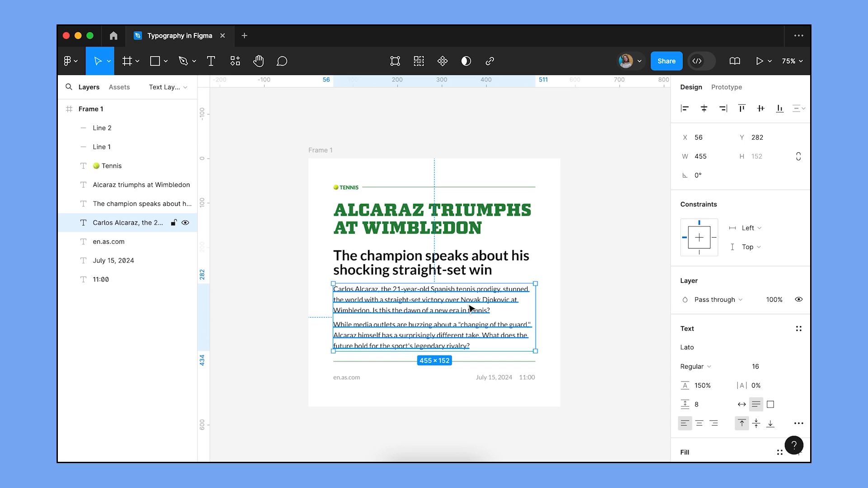
pyautogui.click(799, 330)
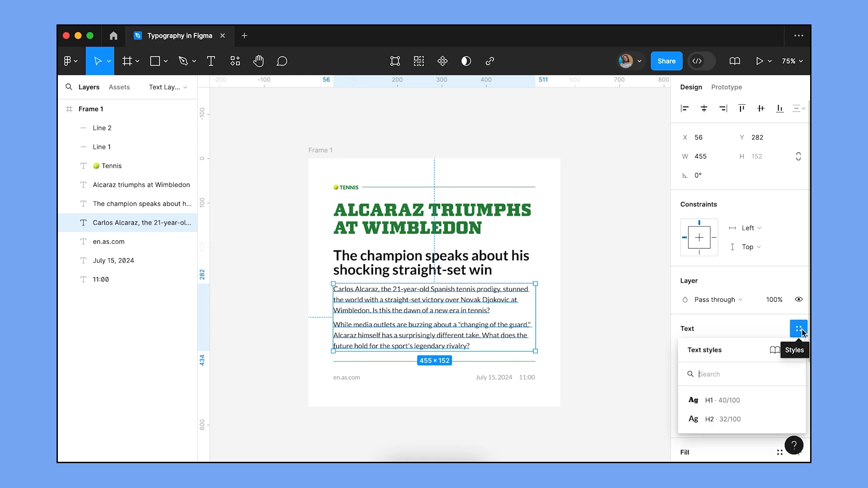
pyautogui.click(795, 418)
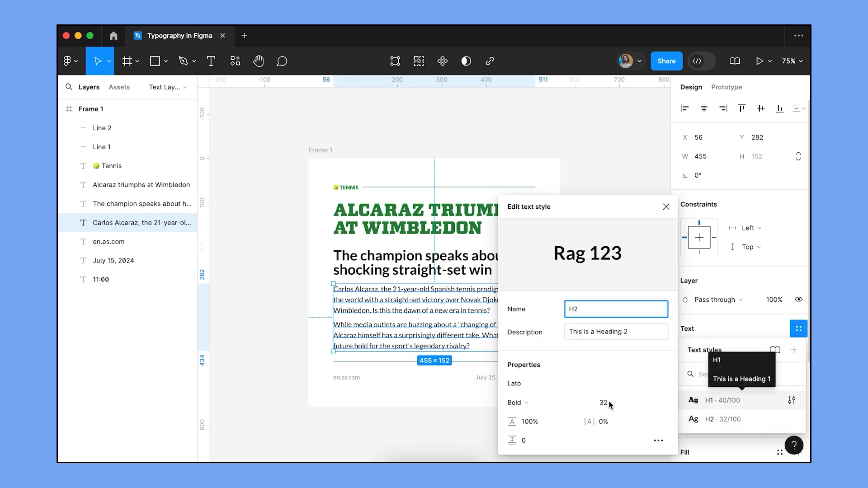
pyautogui.click(571, 401)
pyautogui.click(560, 361)
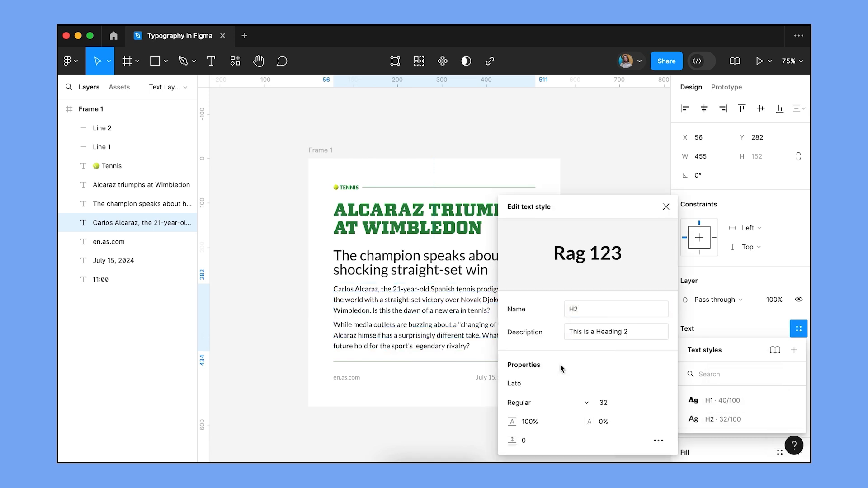
pyautogui.click(548, 401)
pyautogui.click(542, 445)
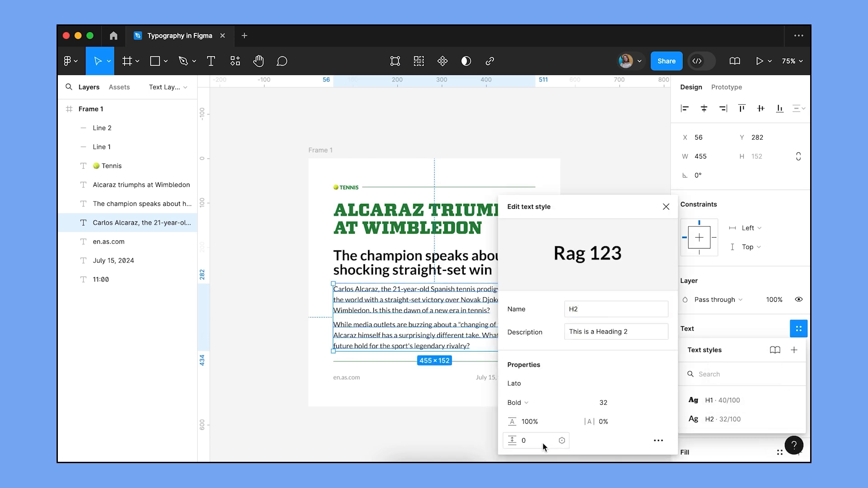
pyautogui.click(746, 322)
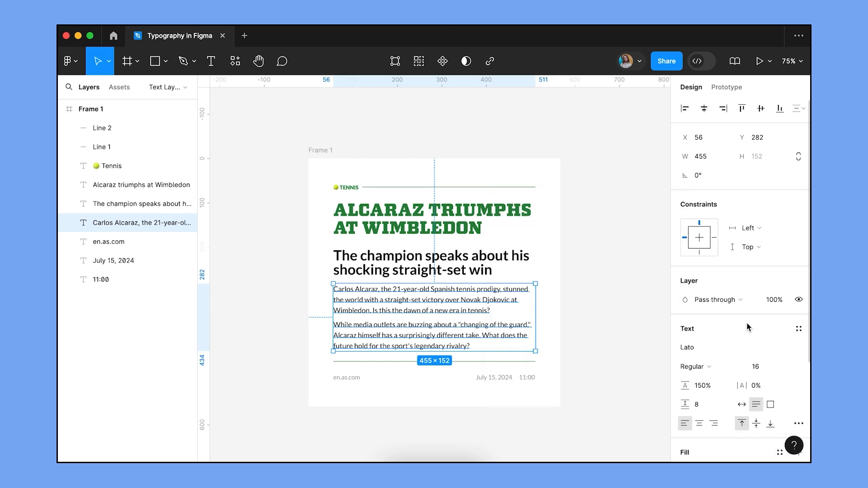
# Step: Detach the H2 text style from the subheading about the champion's straight-set win, and undo the detachment
pyautogui.click(510, 267)
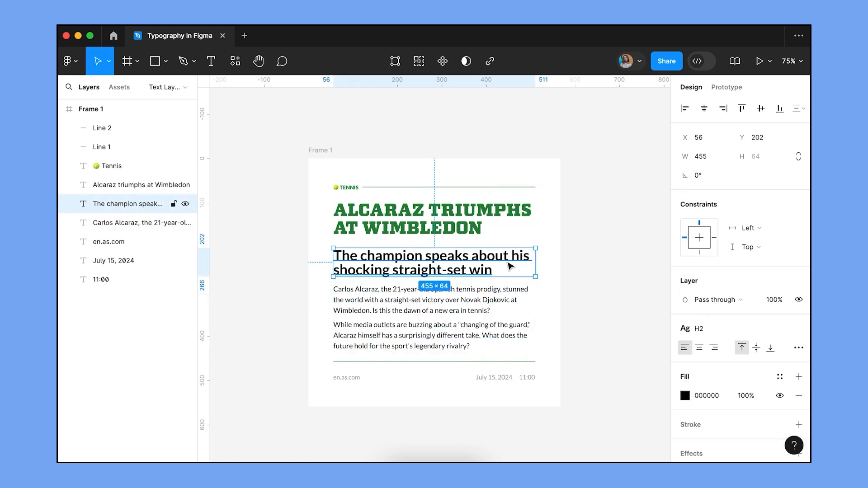
pyautogui.moveTo(782, 331)
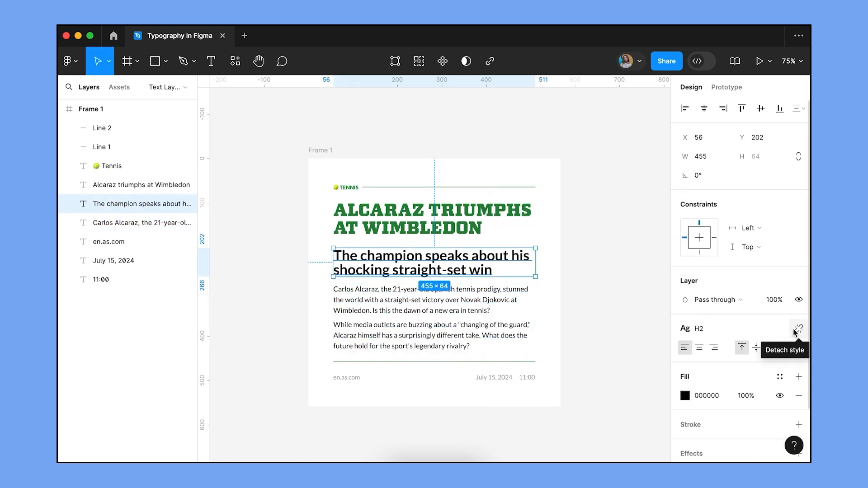
pyautogui.click(796, 330)
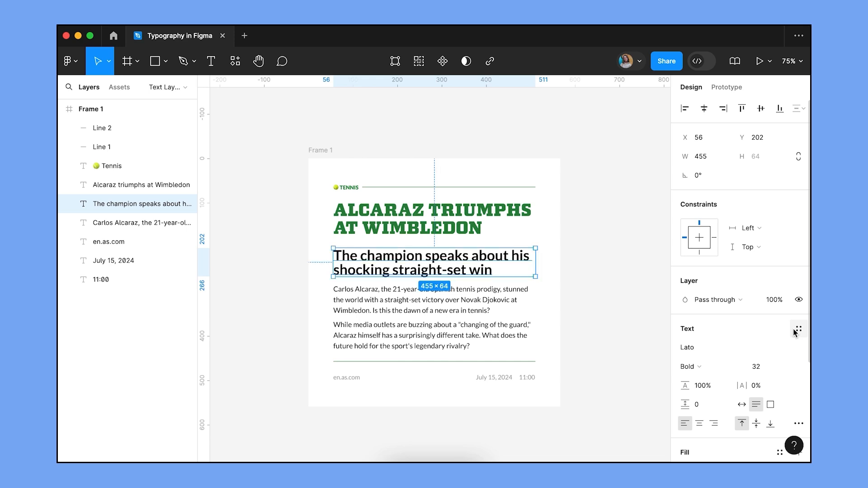
pyautogui.press('super+z')
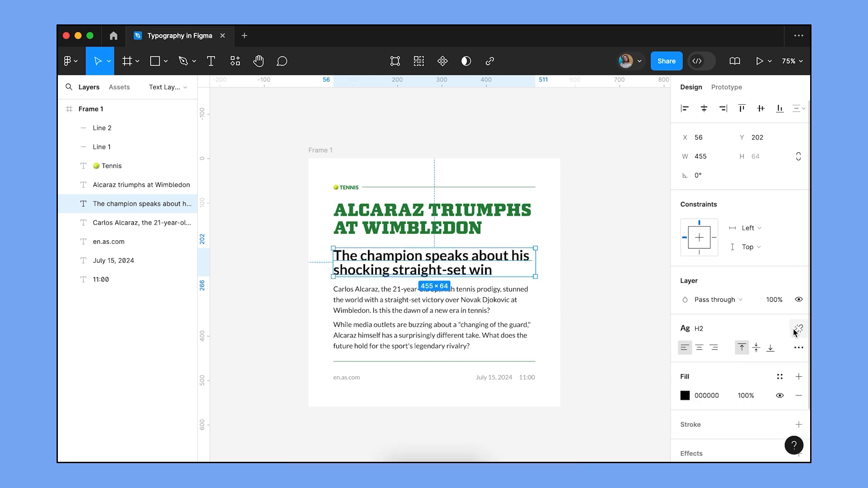
# Step: Create a color style named Green from the headline's fill, with the description "This is the Green color"
pyautogui.click(469, 219)
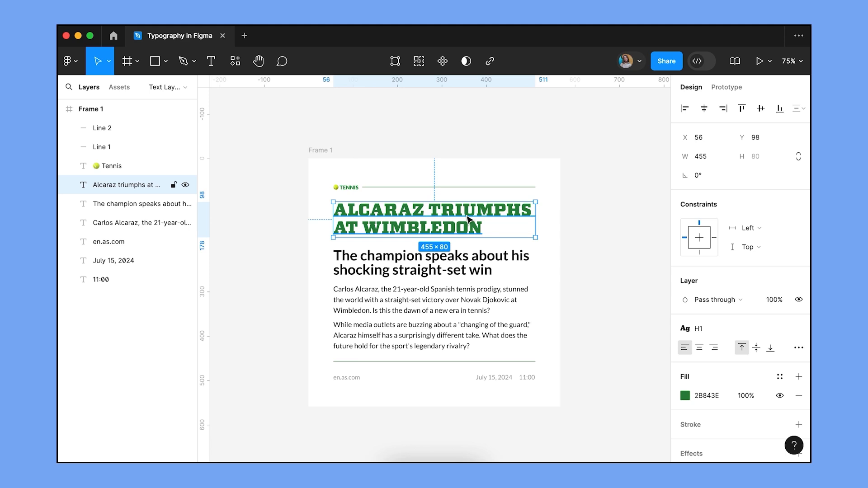
pyautogui.click(780, 377)
pyautogui.click(640, 347)
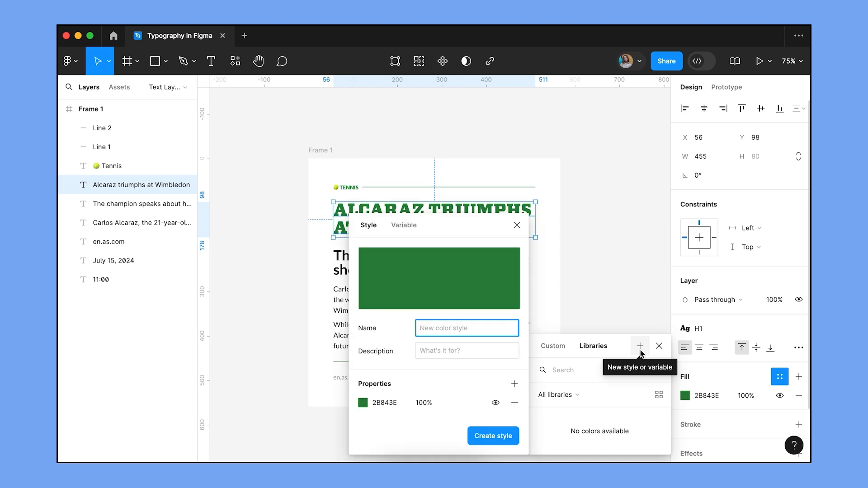
pyautogui.write('Green')
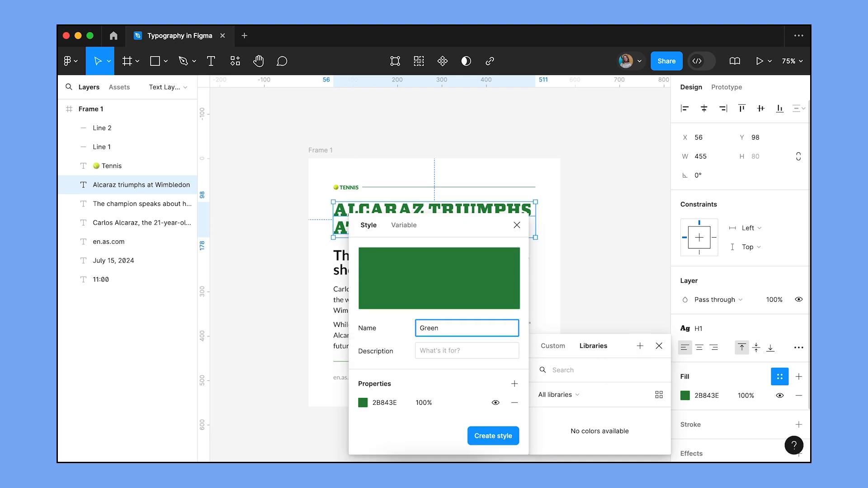
pyautogui.click(489, 350)
pyautogui.write('Th')
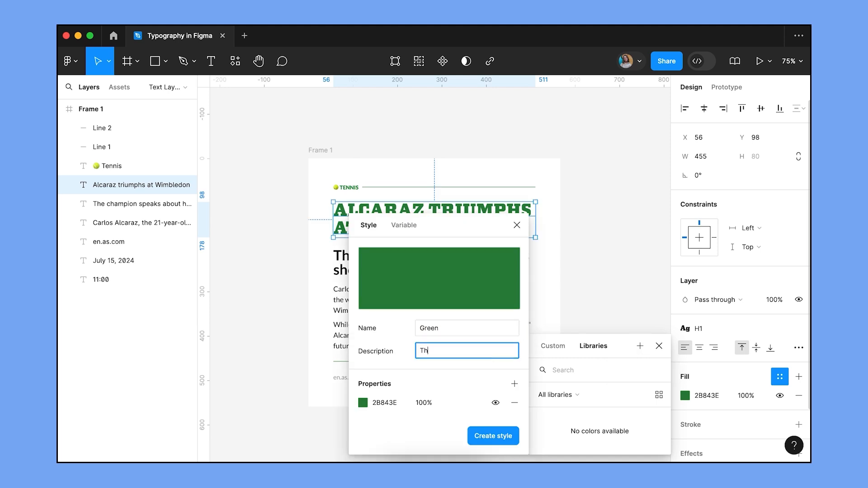
pyautogui.write('is is the Green color')
pyautogui.click(493, 437)
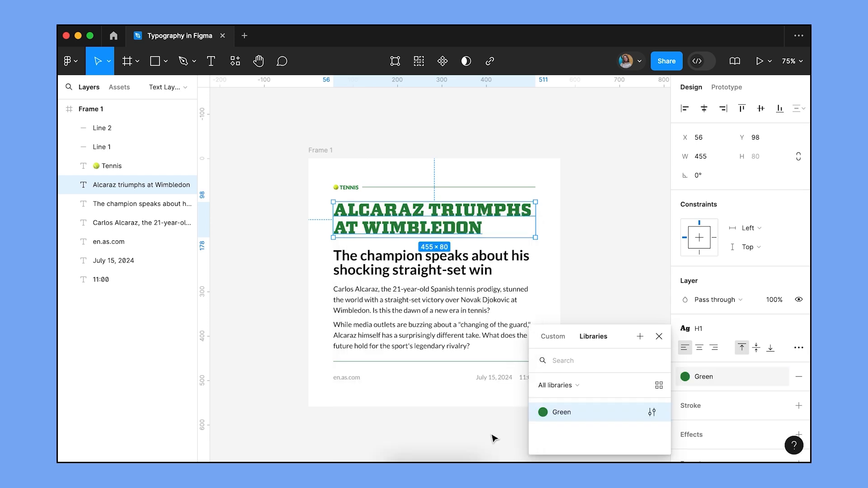
# Step: Select the Tennis label together with both divider lines, apply the Green color style to the label's fill, and clear the selection
pyautogui.click(470, 363)
pyautogui.click(354, 188)
pyautogui.keyDown('shift'); pyautogui.click(384, 188); pyautogui.keyUp('shift')
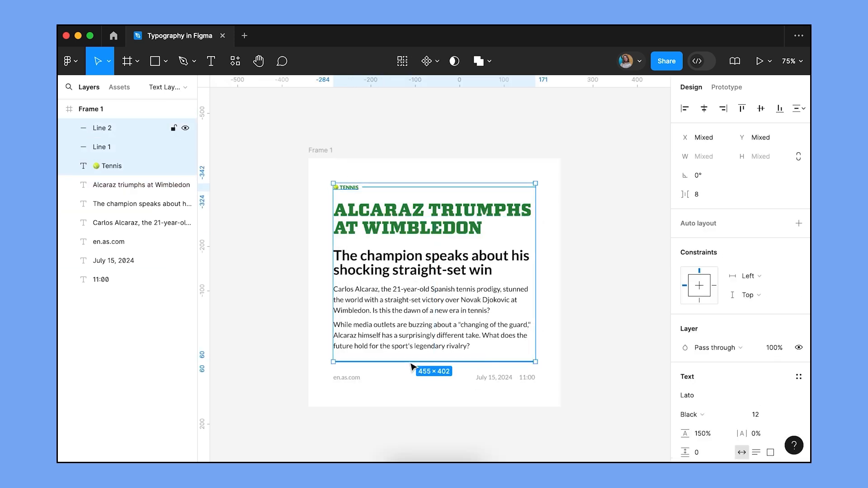
pyautogui.keyDown('shift'); pyautogui.click(410, 362); pyautogui.keyUp('shift')
pyautogui.scroll(-5, 769, 308)
pyautogui.click(778, 298)
pyautogui.press('Escape')
pyautogui.press('Escape')
# Step: Edit the local Green color style to try a yellowish hue, and restore hex 2B843E
pyautogui.click(798, 303)
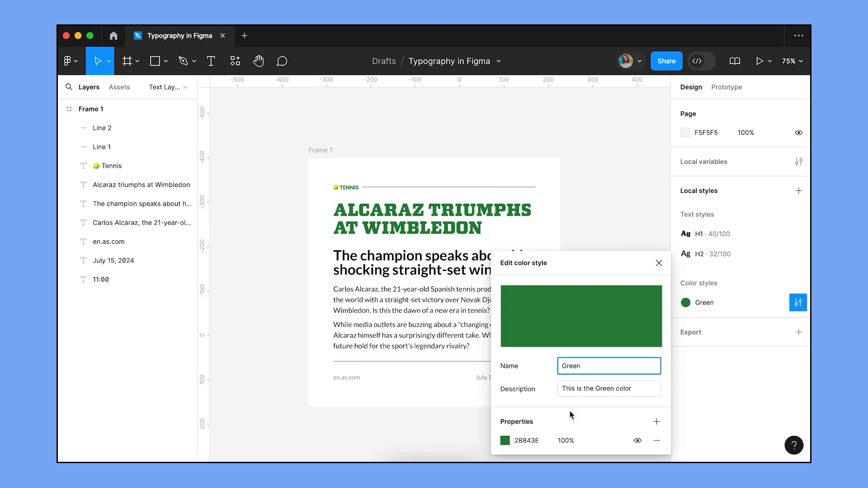
pyautogui.click(505, 441)
pyautogui.press('super+c')
pyautogui.moveTo(417, 315); pyautogui.dragTo(394, 315)
pyautogui.click(410, 350)
pyautogui.press('super+v')
pyautogui.press('Return')
pyautogui.click(658, 263)
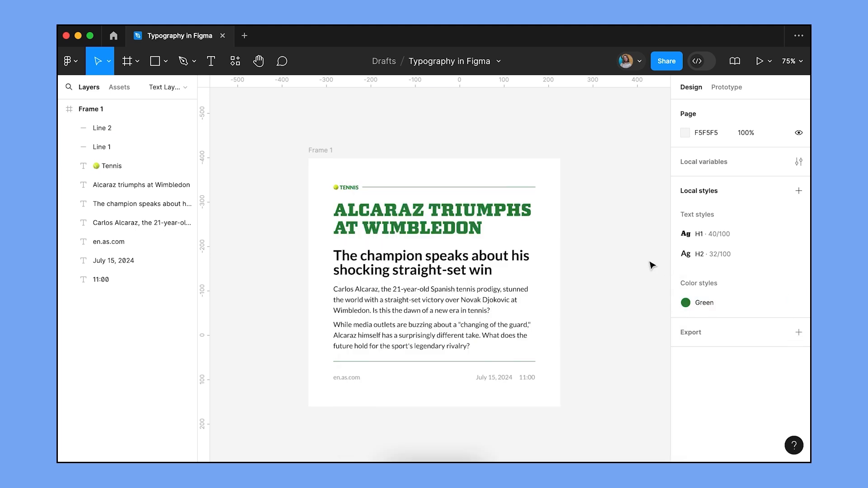
# Step: Apply the Green color style to the strokes of the upper and lower divider lines
pyautogui.click(527, 187)
pyautogui.keyDown('shift'); pyautogui.click(527, 362); pyautogui.keyUp('shift')
pyautogui.click(775, 405)
pyautogui.click(603, 410)
pyautogui.click(603, 410)
# Step: Test the Green color style once more with a reddish hue, and restore hex 2B843E
pyautogui.click(798, 303)
pyautogui.click(505, 440)
pyautogui.press('super+c')
pyautogui.moveTo(417, 315); pyautogui.dragTo(381, 315)
pyautogui.click(400, 349)
pyautogui.press('super+v')
pyautogui.press('Return')
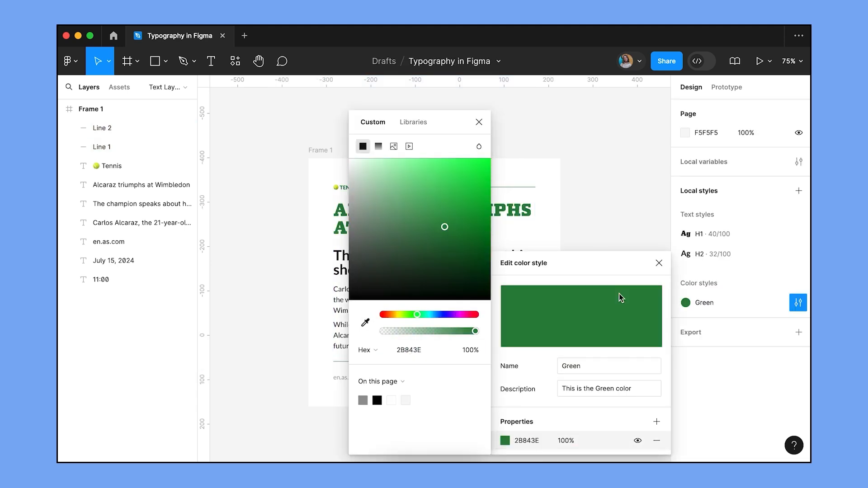
pyautogui.click(659, 263)
# Step: Rename the article's frame as "Article Card" and deselect it
pyautogui.click(318, 152)
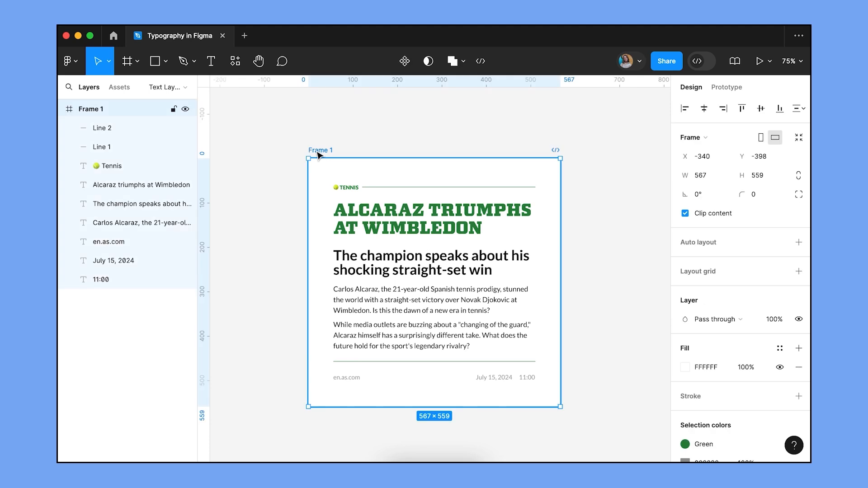
pyautogui.press('super+r')
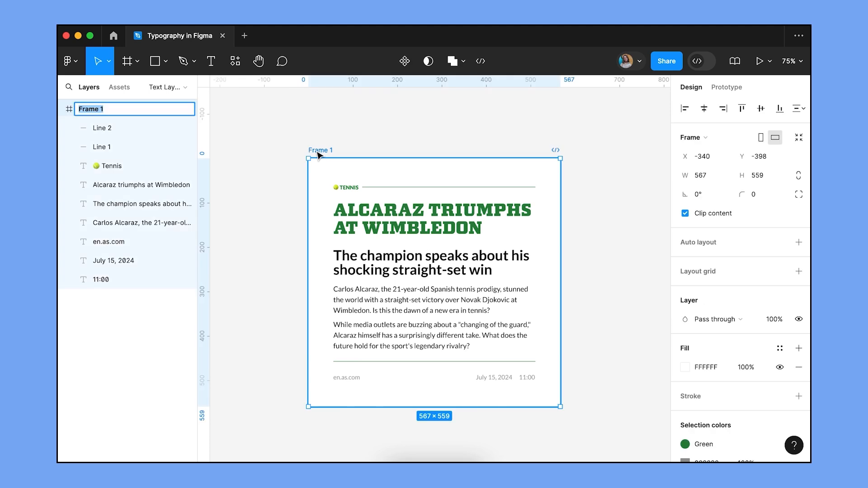
pyautogui.write('Arti')
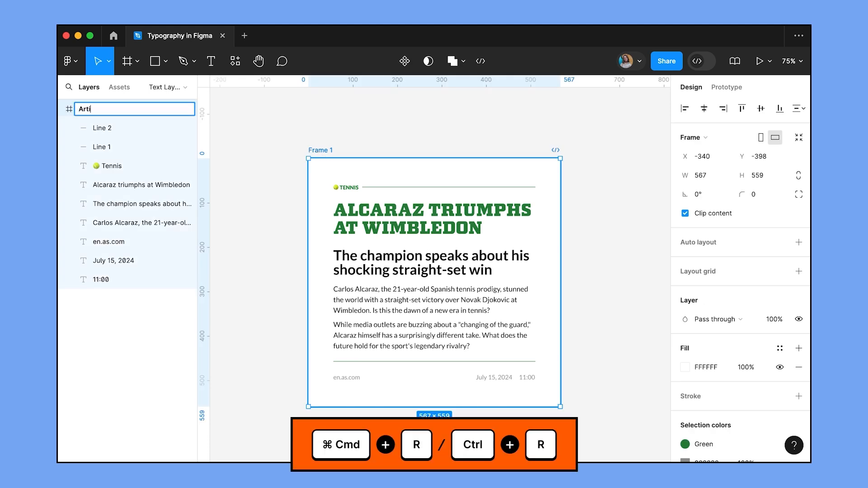
pyautogui.write('cle Card')
pyautogui.press('Return')
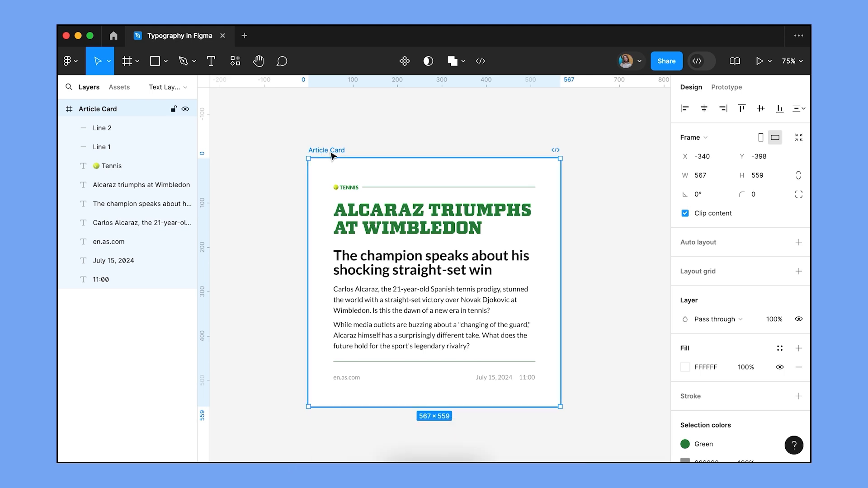
pyautogui.click(406, 128)
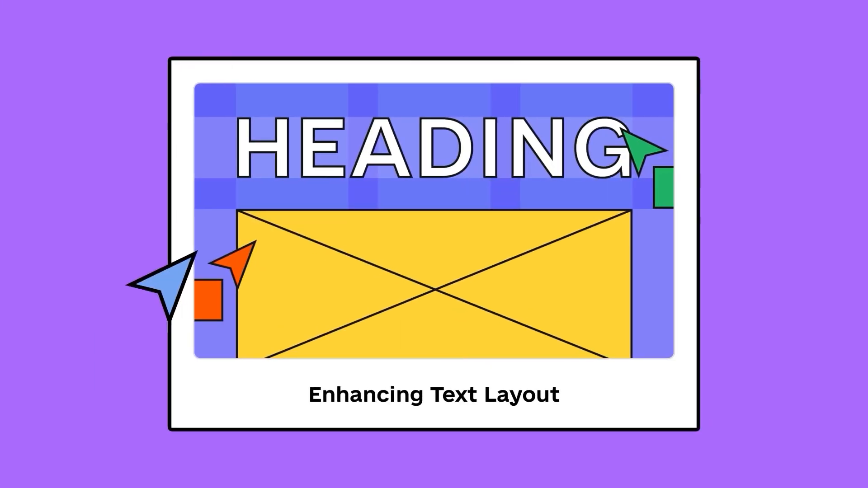